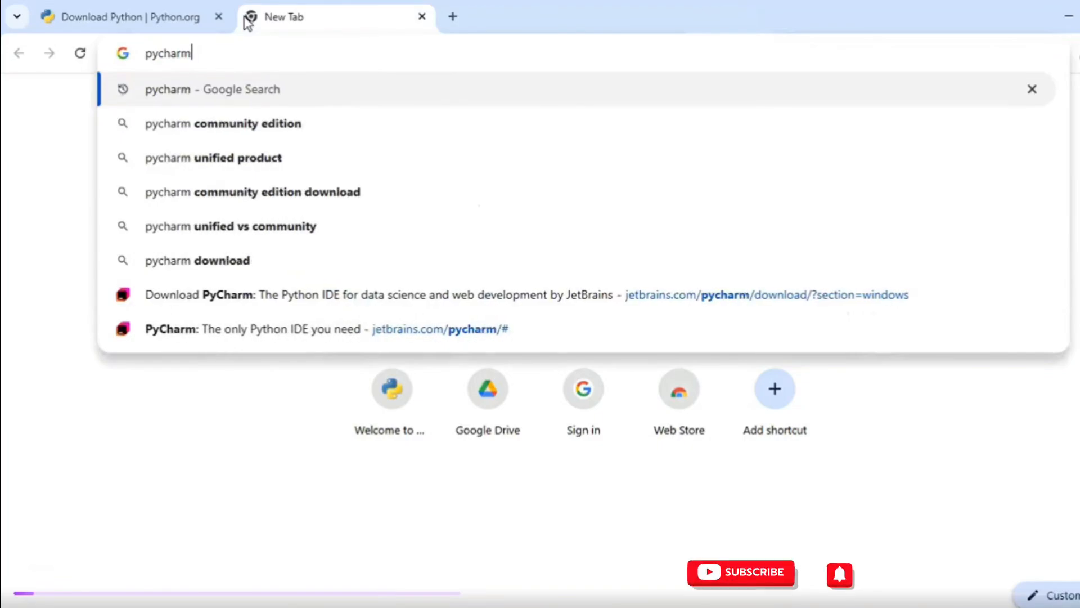
Search Google for pycharm, open the JetBrains PyCharm page and dismiss its cookie notice
key(Return)
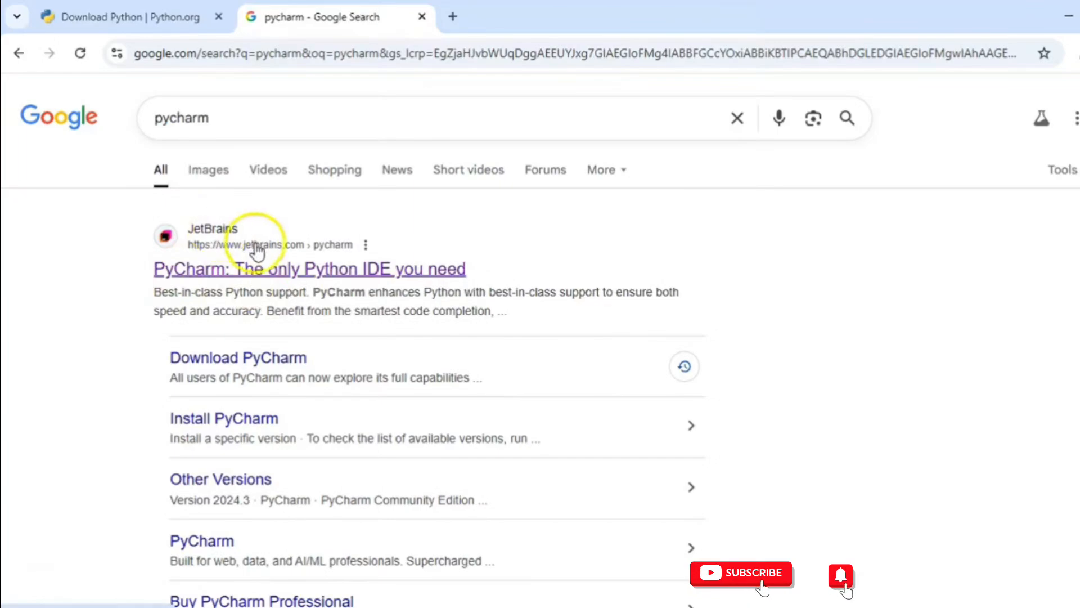
click(333, 278)
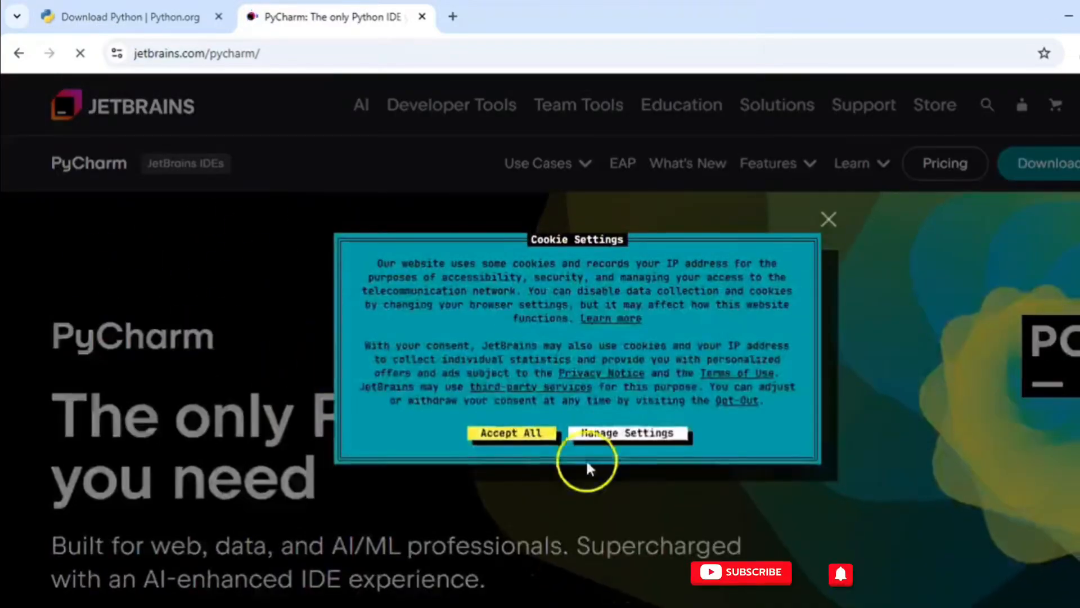
click(829, 218)
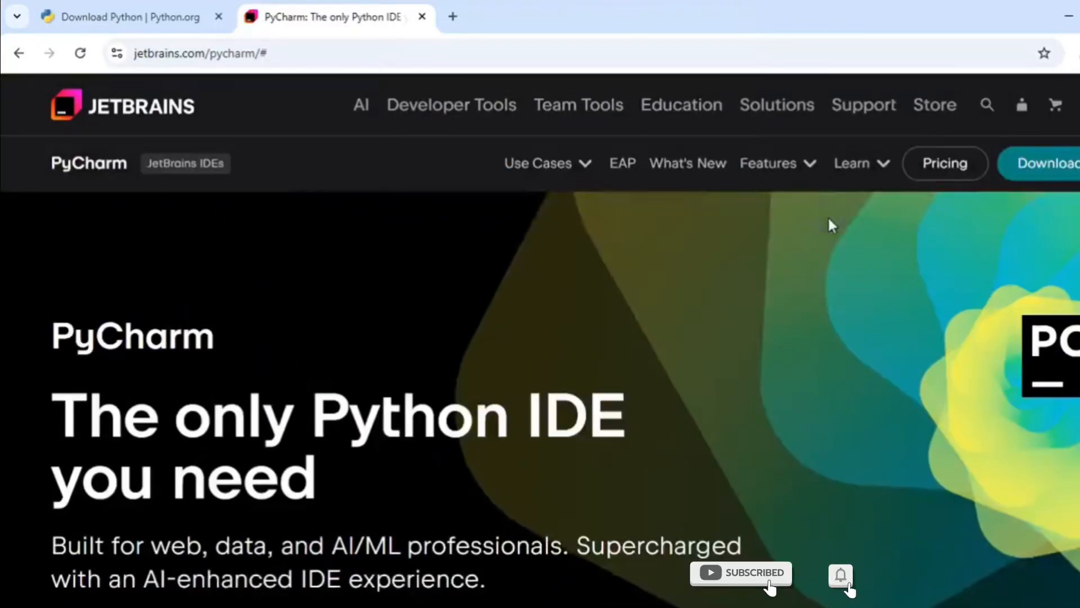
Look over the PyCharm landing page, from its heading to the feature overview and the download offer
double_click(180, 332)
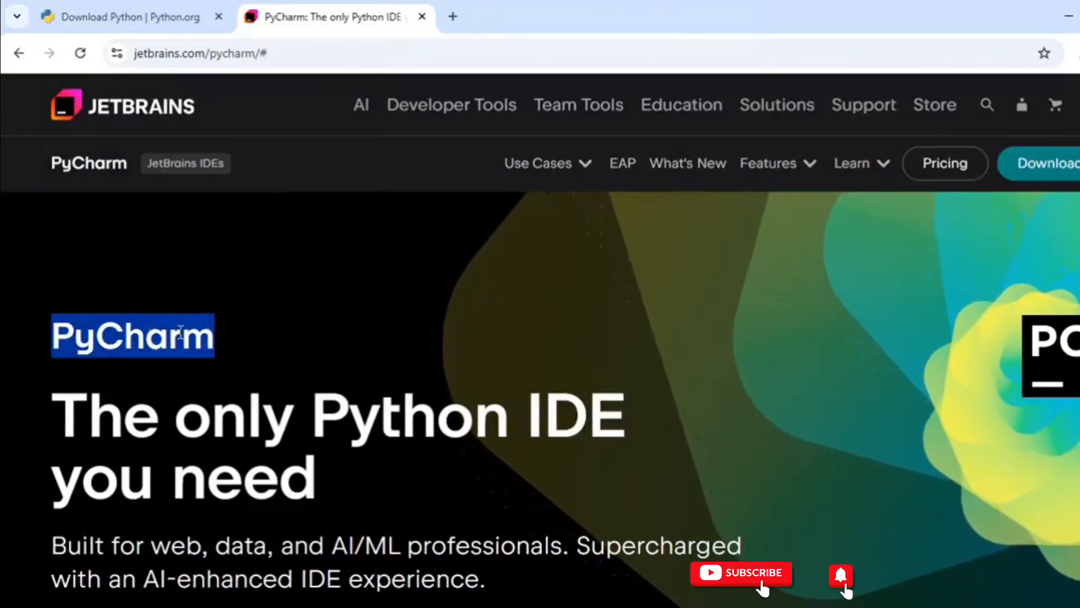
click(180, 332)
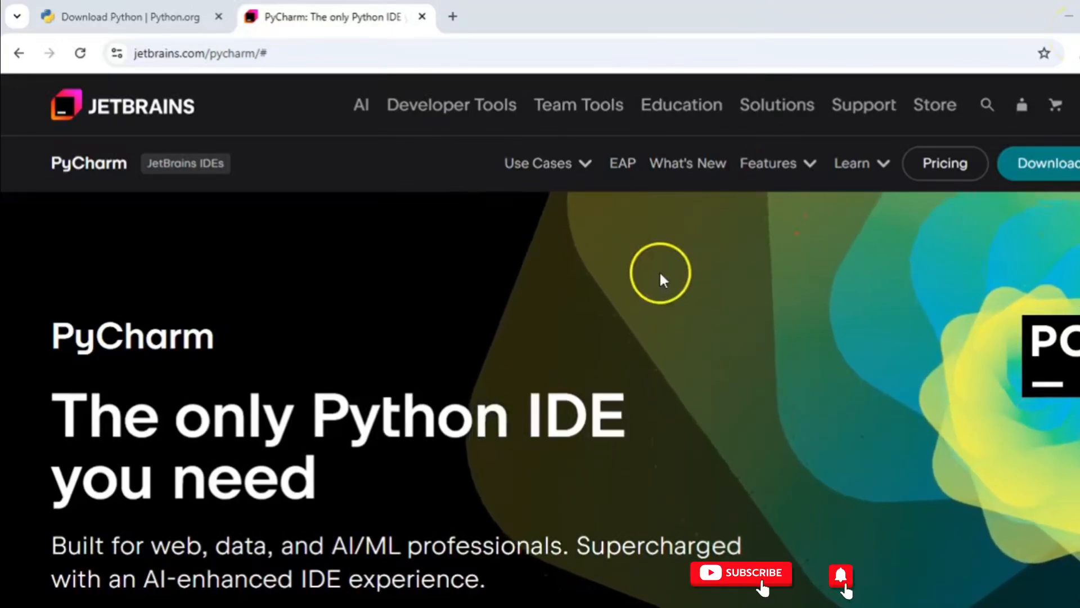
scroll(288, 427, down, 1)
scroll(288, 427, down, 5)
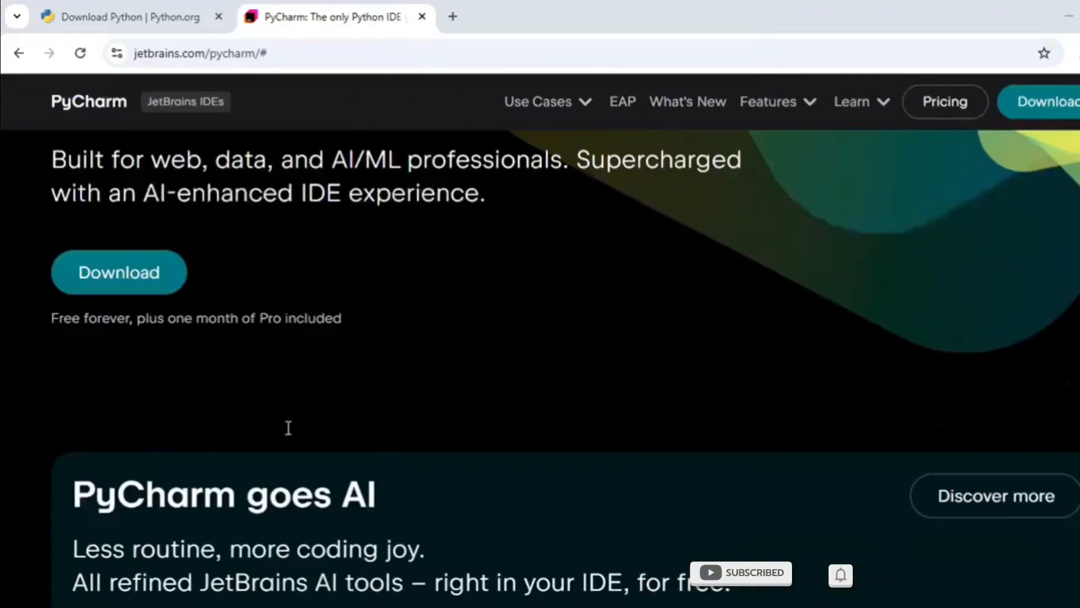
scroll(288, 427, down, 8)
scroll(288, 427, down, 5)
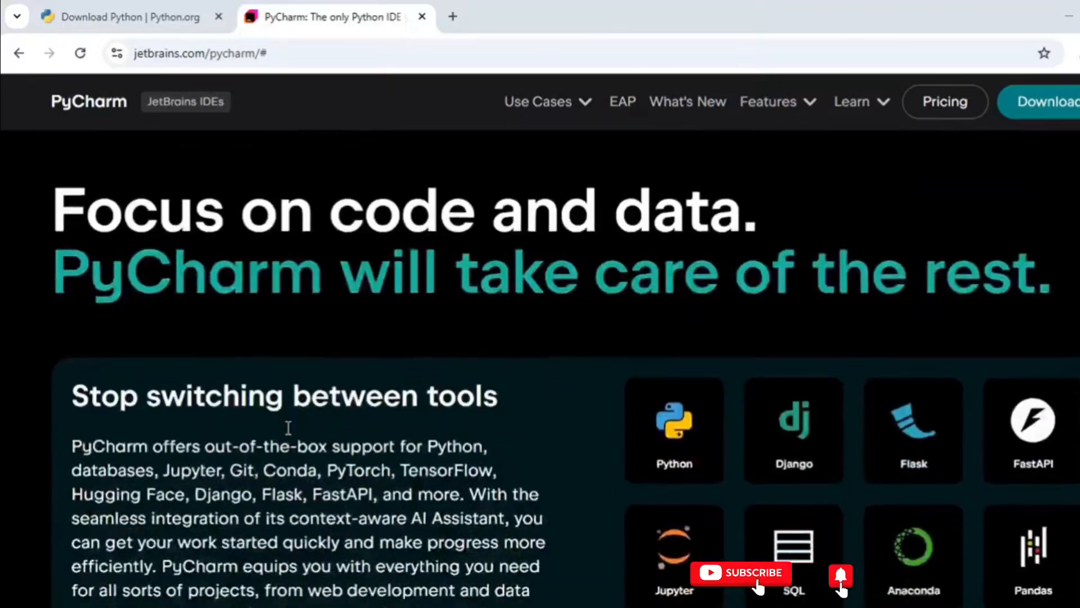
scroll(288, 428, up, 8)
scroll(289, 427, up, 8)
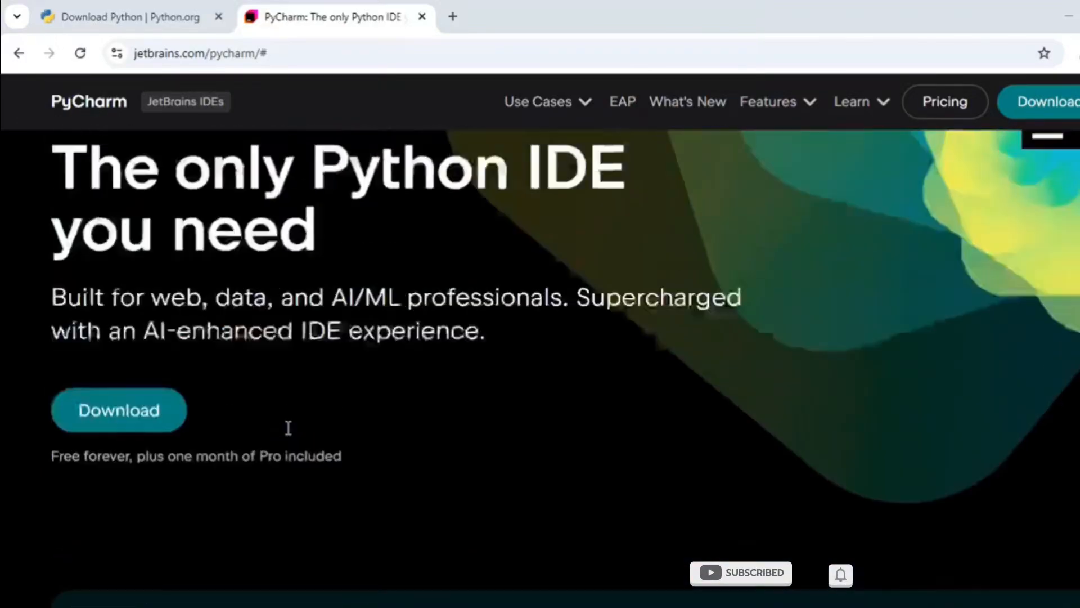
scroll(288, 428, down, 4)
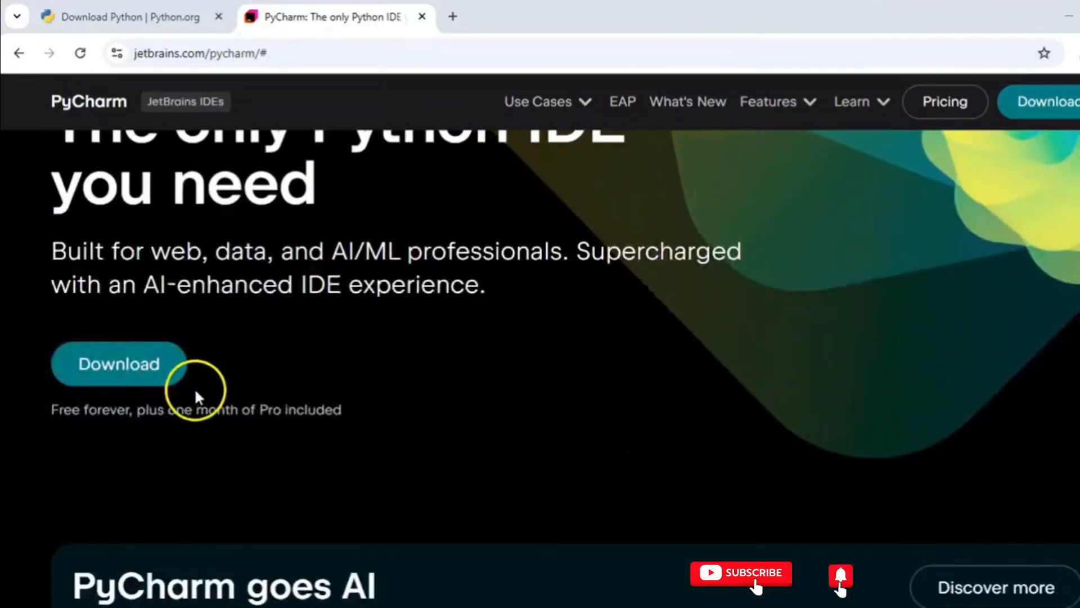
Open the PyCharm download page for Windows and dismiss its cookie notice
click(152, 374)
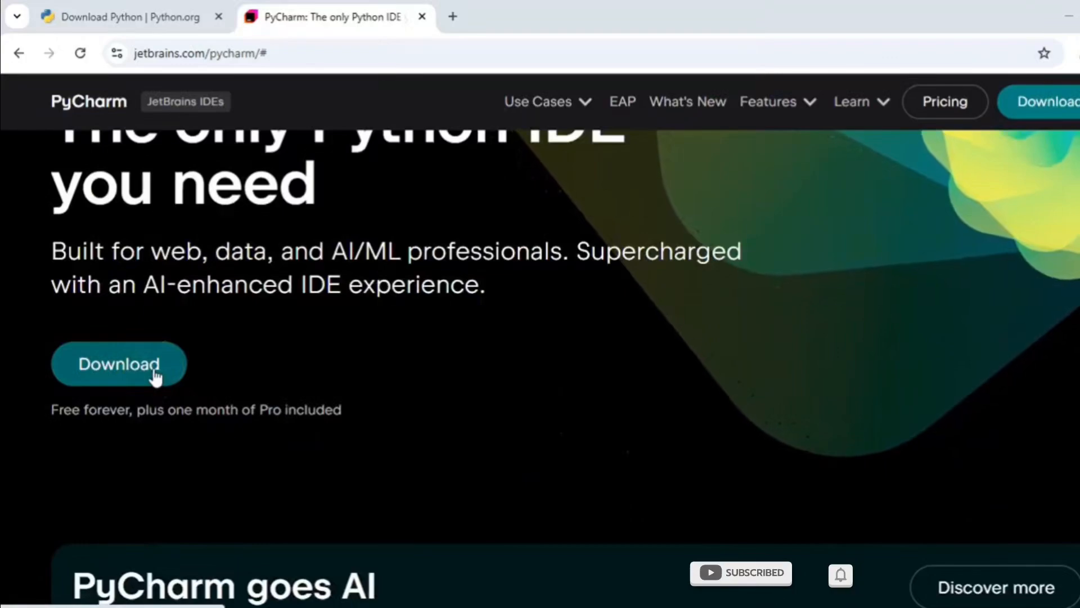
click(102, 382)
drag(58, 406, 314, 409)
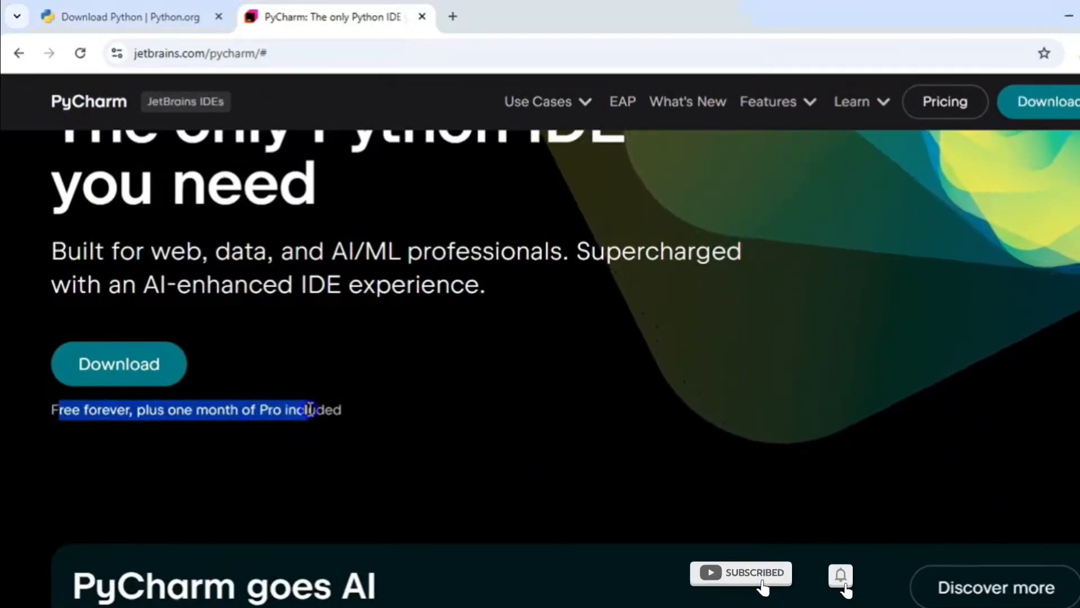
double_click(313, 409)
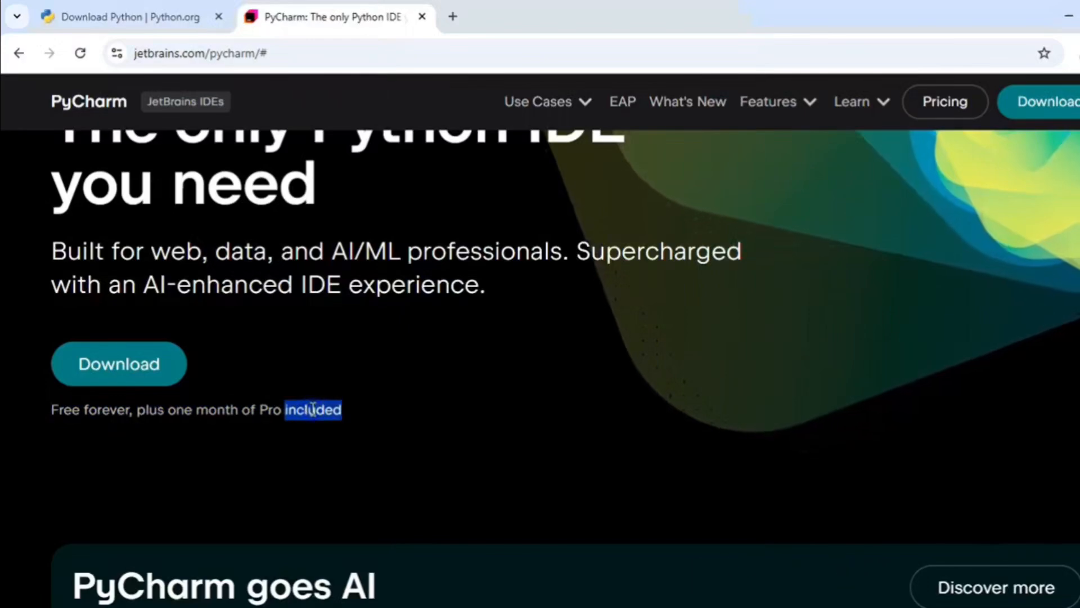
click(162, 380)
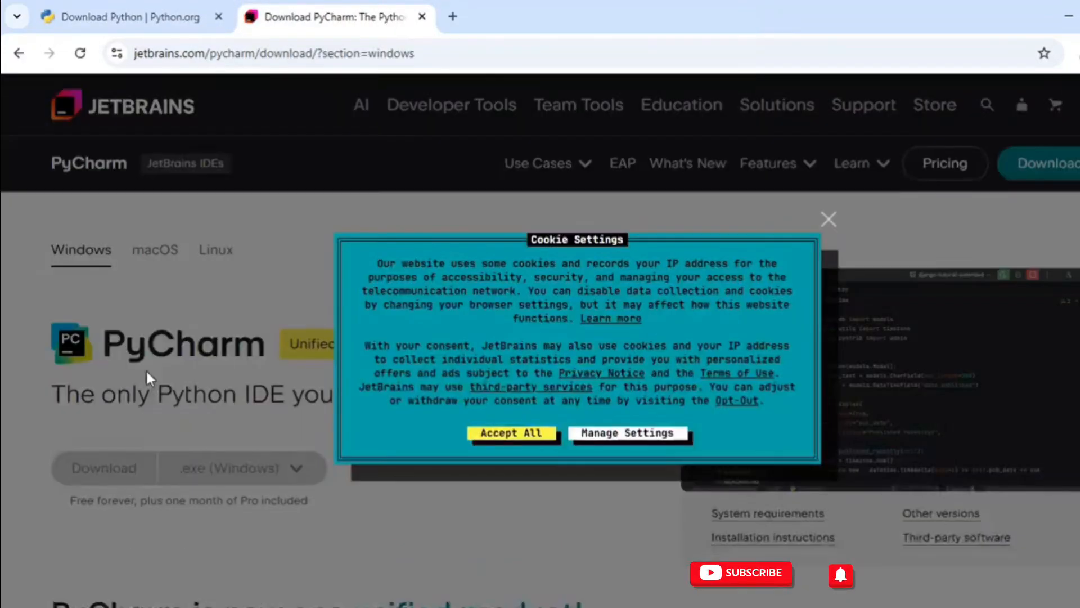
click(829, 220)
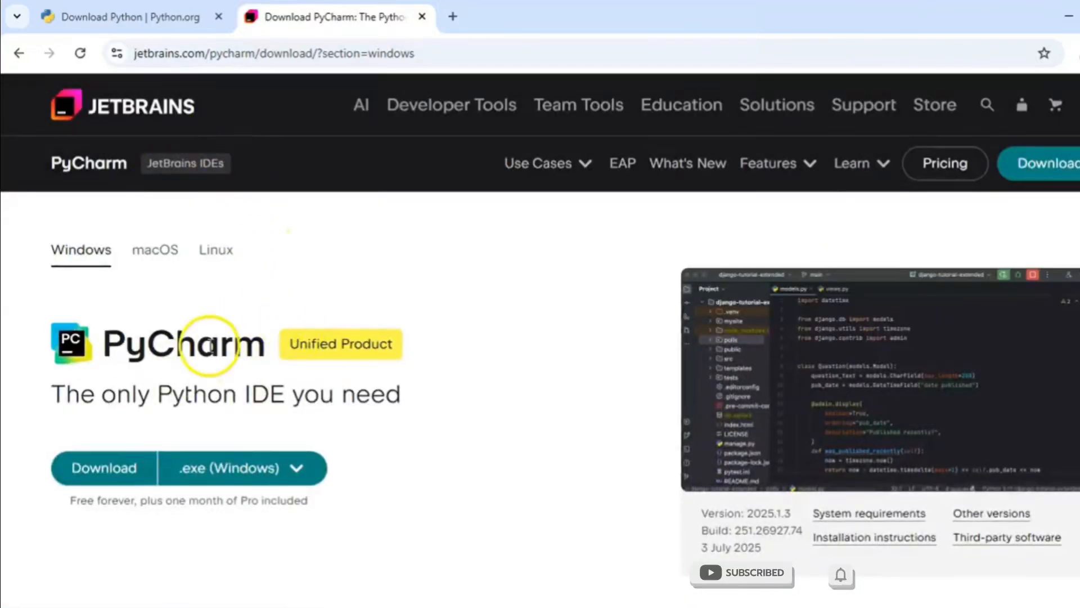
Read the PyCharm Unified Product offer on the download page, including the section on the free Pro trial
drag(119, 348, 416, 346)
double_click(198, 412)
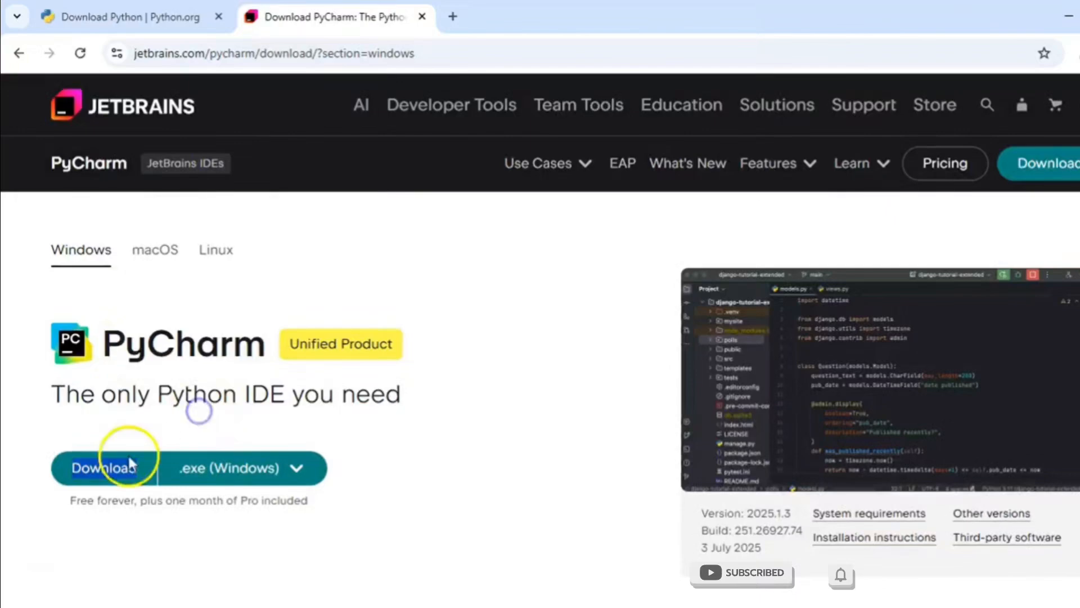
click(547, 387)
click(458, 506)
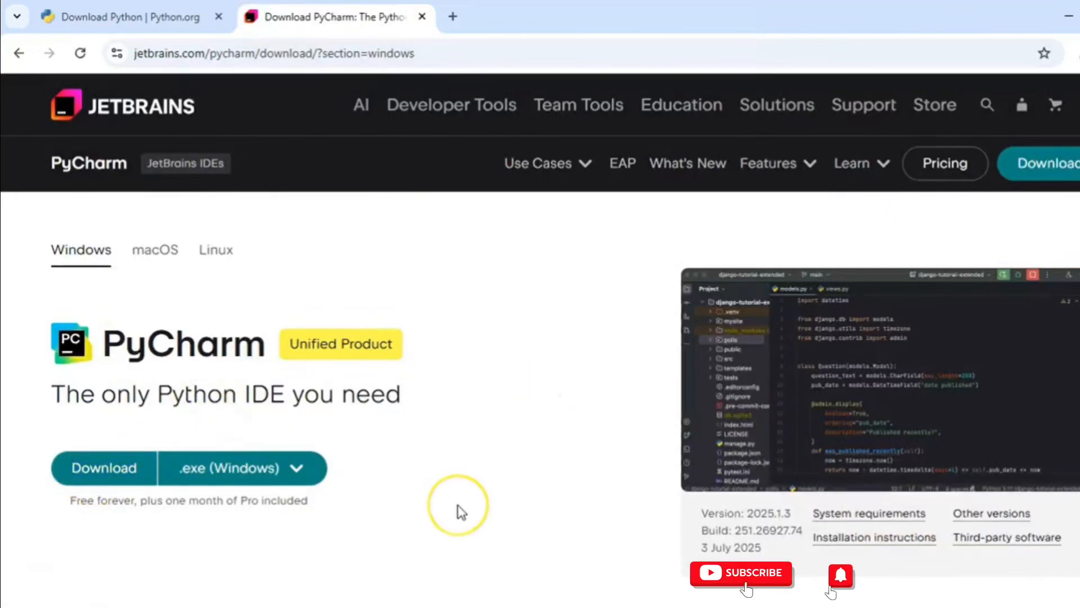
scroll(458, 508, down, 5)
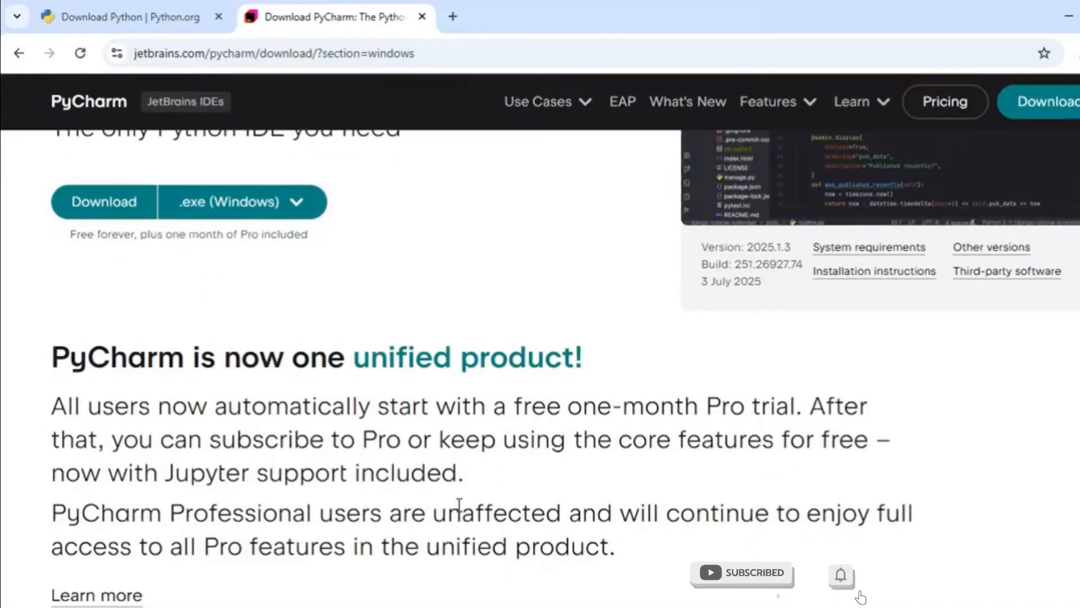
scroll(459, 505, down, 3)
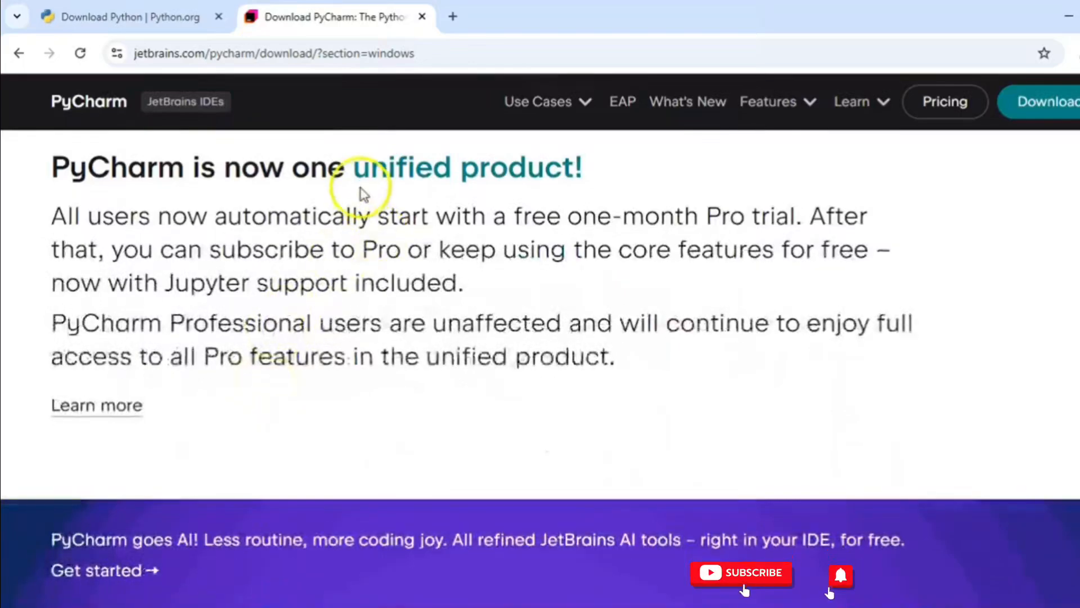
drag(354, 169, 428, 168)
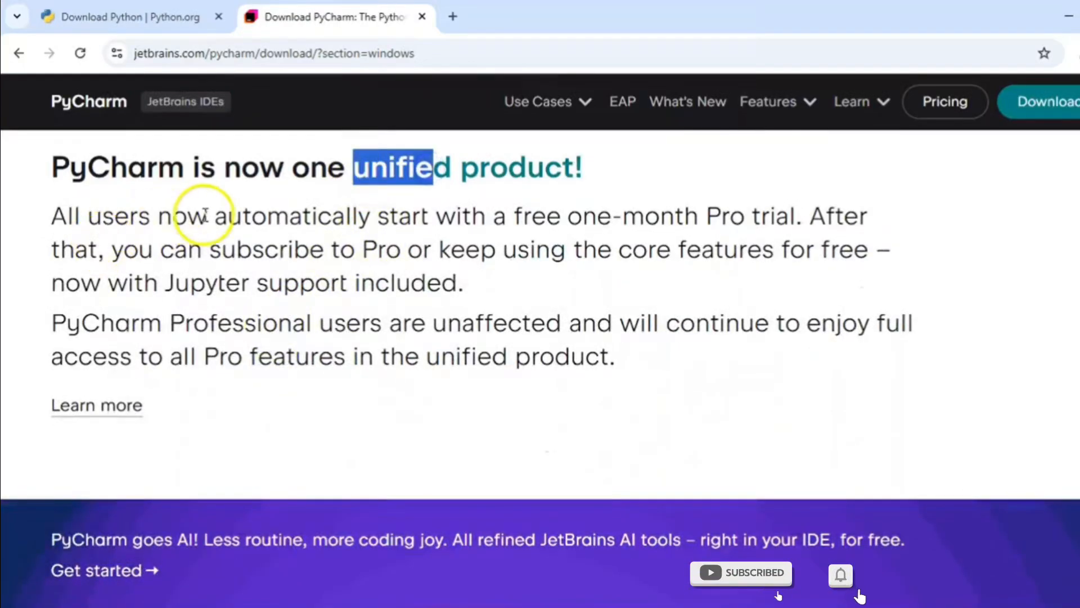
double_click(302, 217)
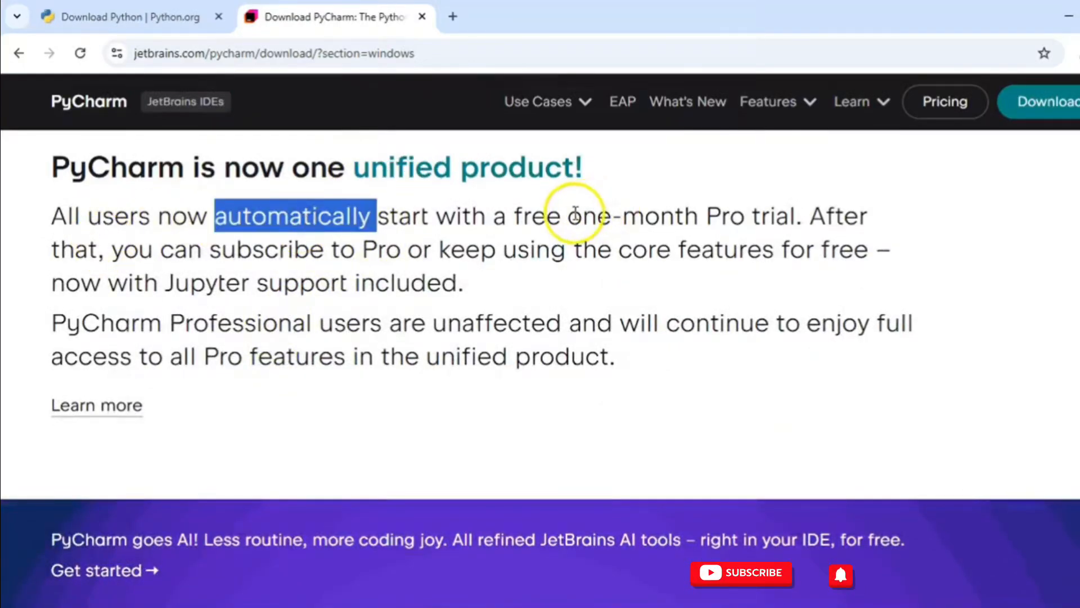
drag(568, 216, 802, 216)
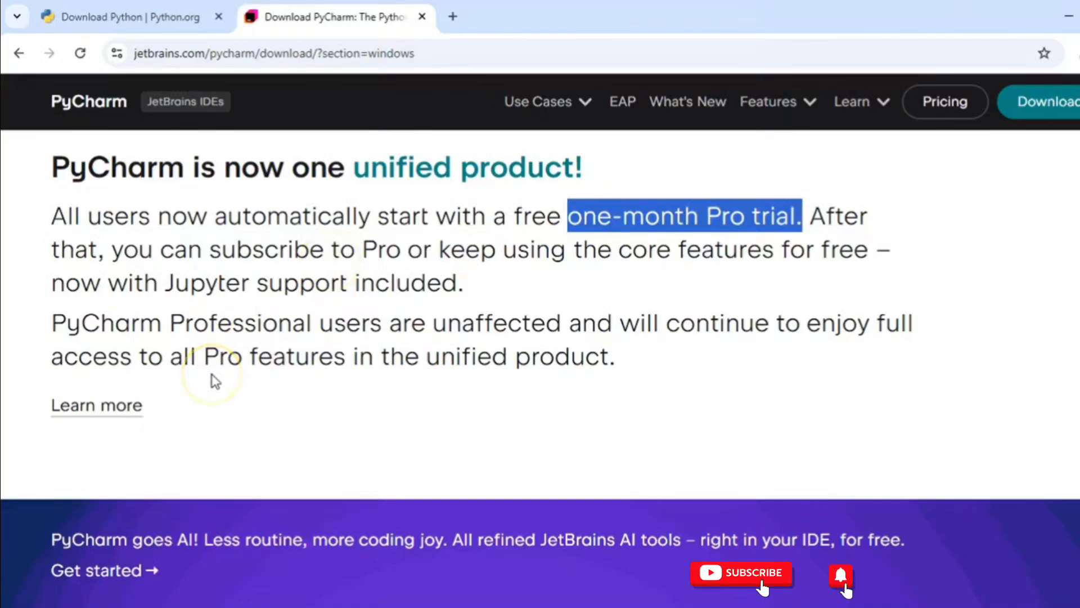
Examine the PyCharm Community Edition section and the notice about its merge into the unified PyCharm
scroll(213, 377, down, 6)
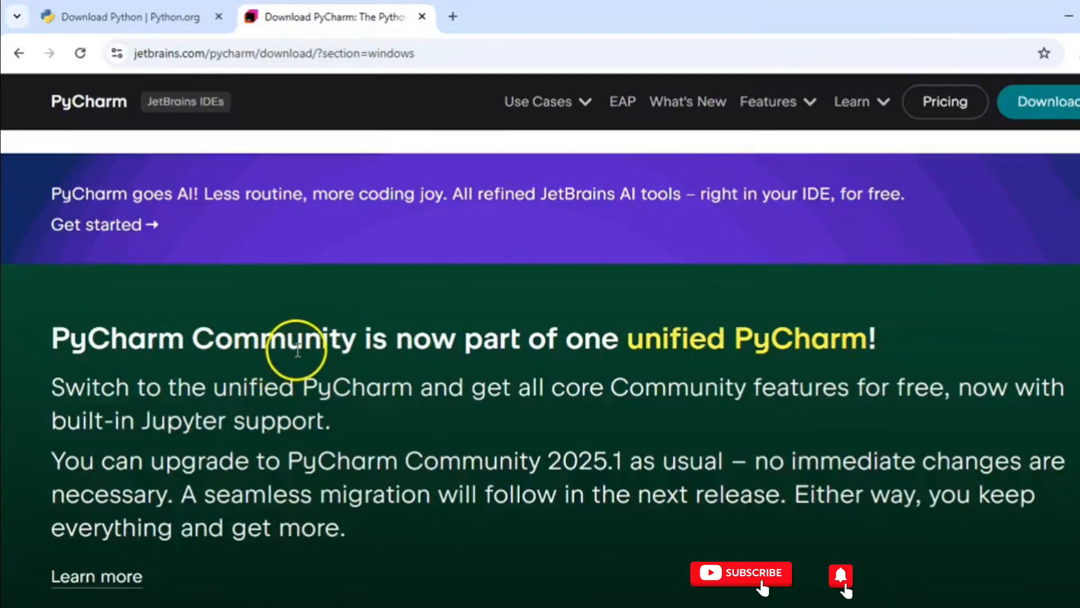
scroll(281, 355, down, 3)
scroll(298, 351, down, 3)
triple_click(317, 304)
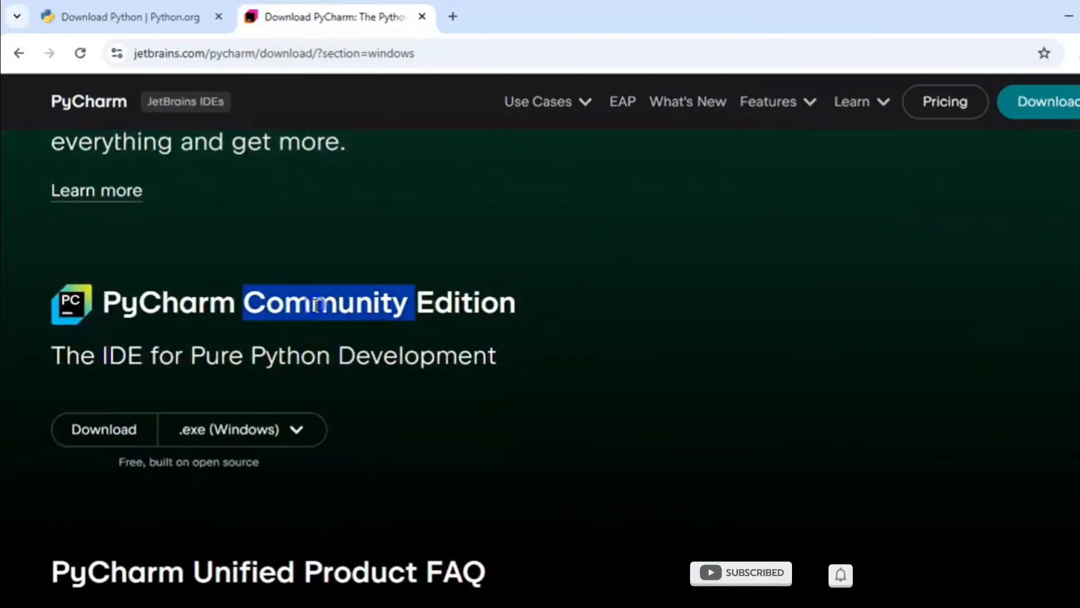
click(317, 304)
scroll(317, 304, up, 5)
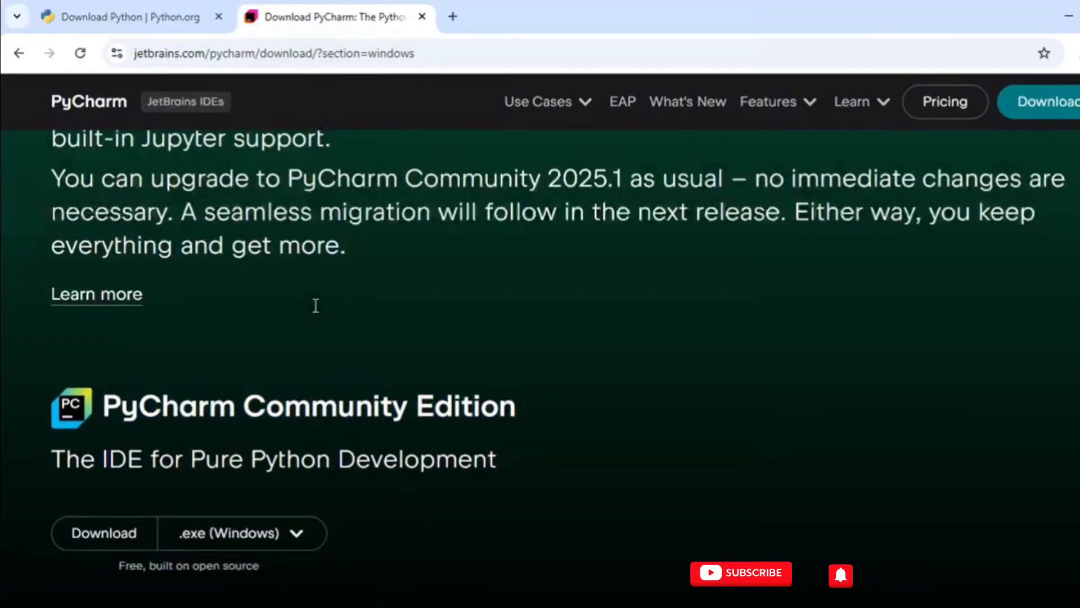
scroll(315, 304, up, 3)
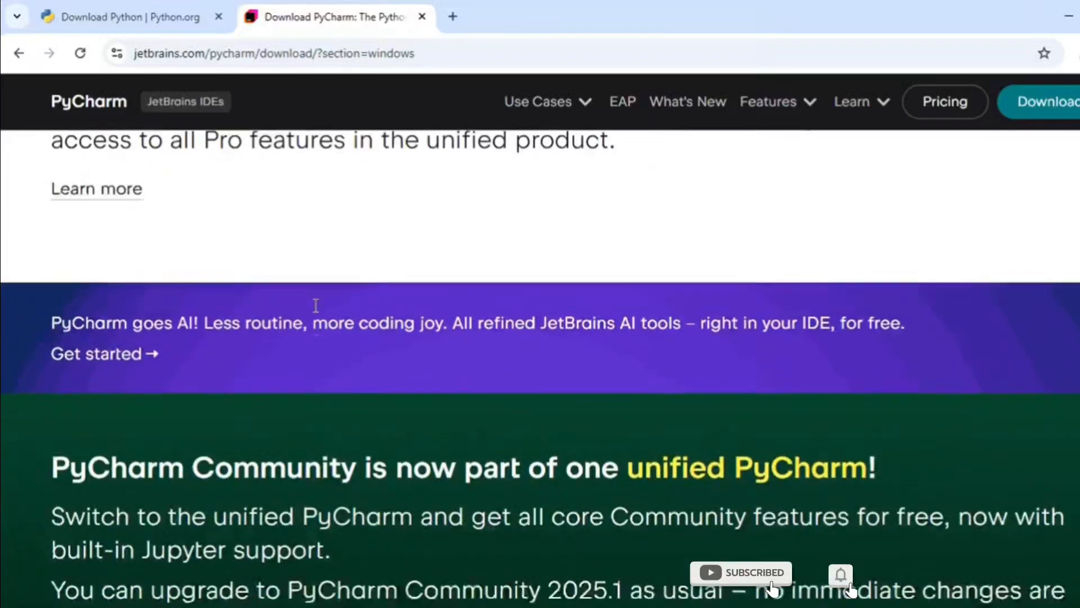
scroll(315, 304, down, 4)
scroll(315, 304, up, 2)
scroll(316, 305, up, 1)
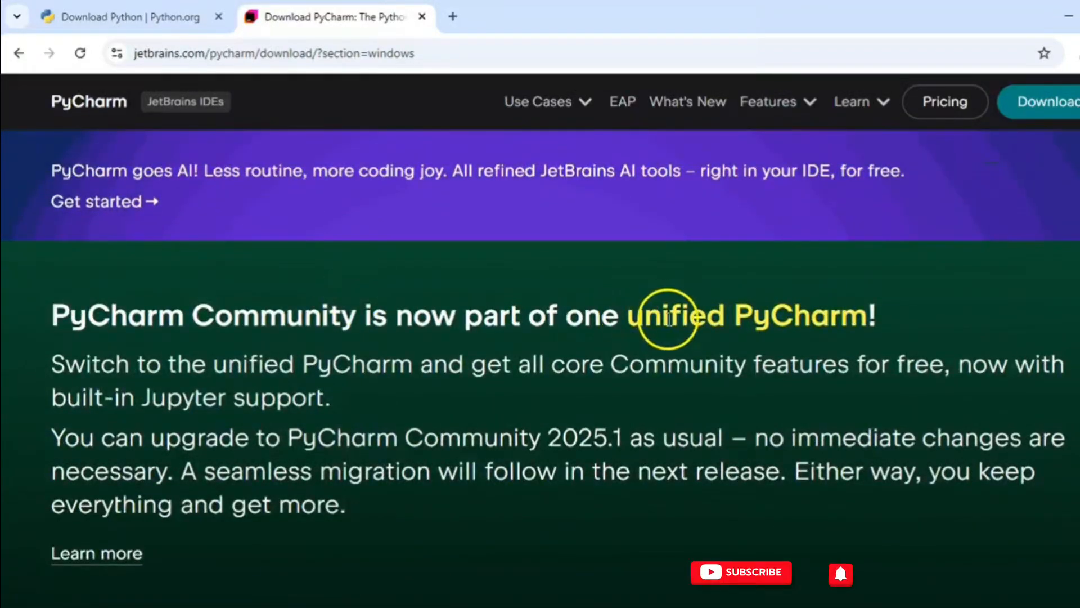
triple_click(670, 316)
click(670, 319)
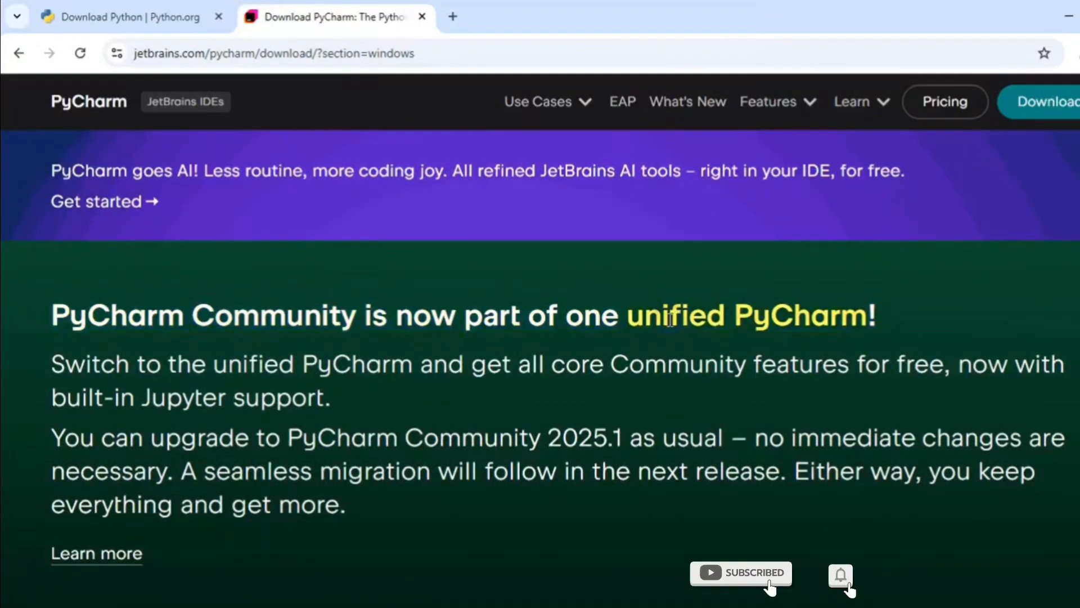
Reread the free one-month Pro trial terms and return to the unified PyCharm download options for Windows
scroll(329, 331, up, 7)
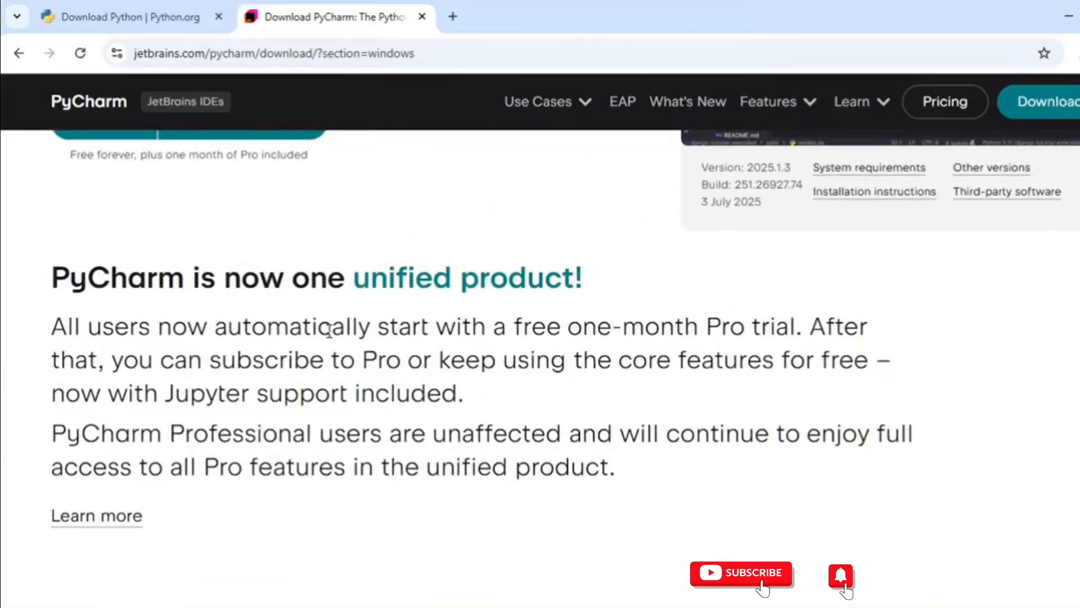
drag(504, 327, 764, 324)
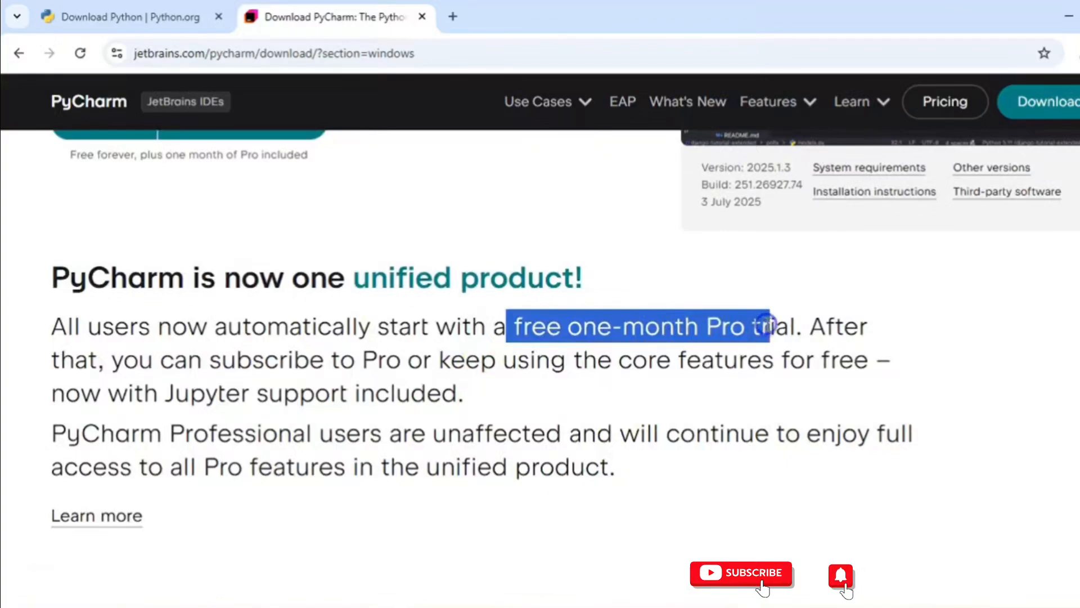
double_click(768, 326)
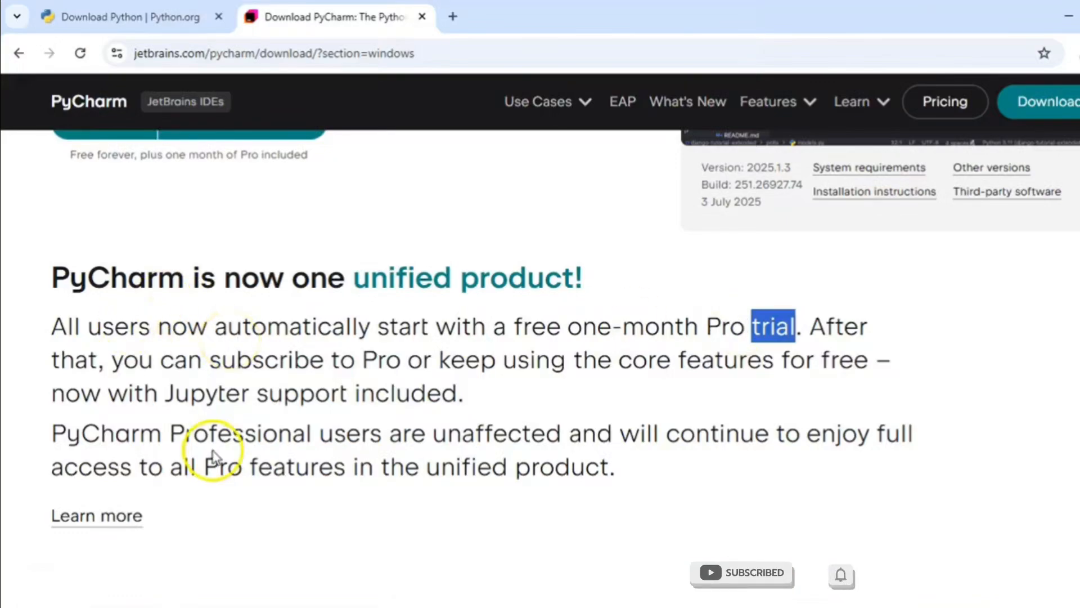
scroll(283, 422, down, 3)
scroll(283, 425, up, 3)
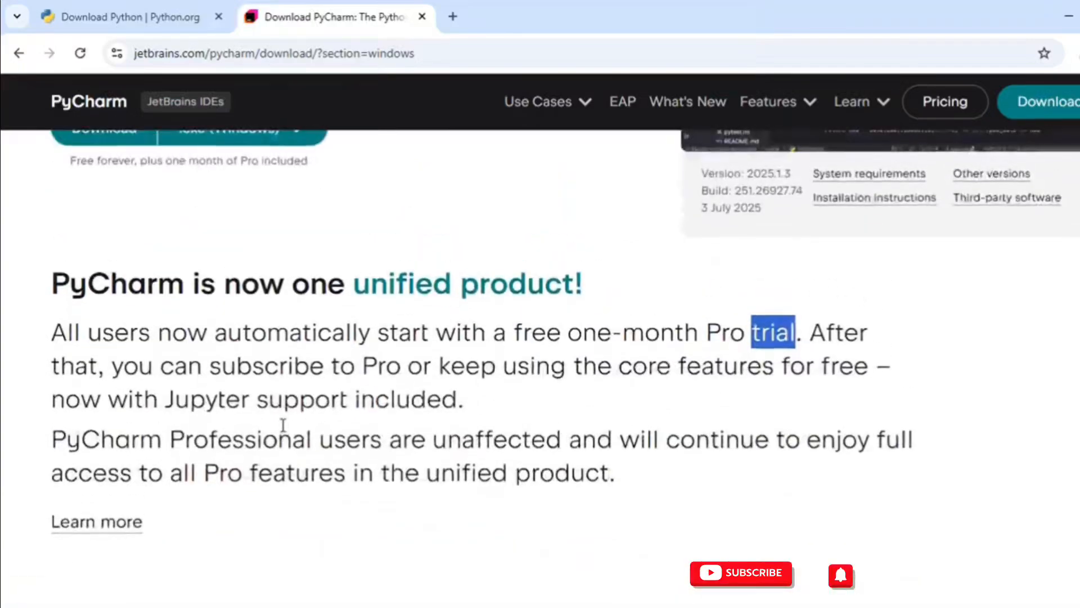
scroll(283, 425, up, 5)
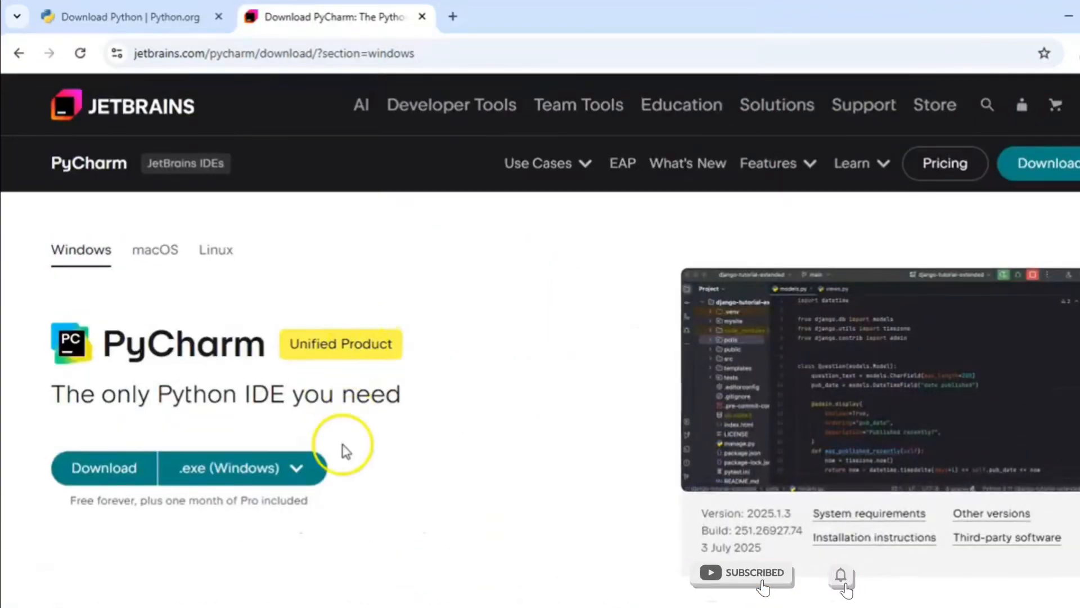
Go to the PyCharm Community Edition download section with the page zoom reset to 100%
scroll(344, 445, down, 8)
ctrl+scroll(341, 442, up, 9)
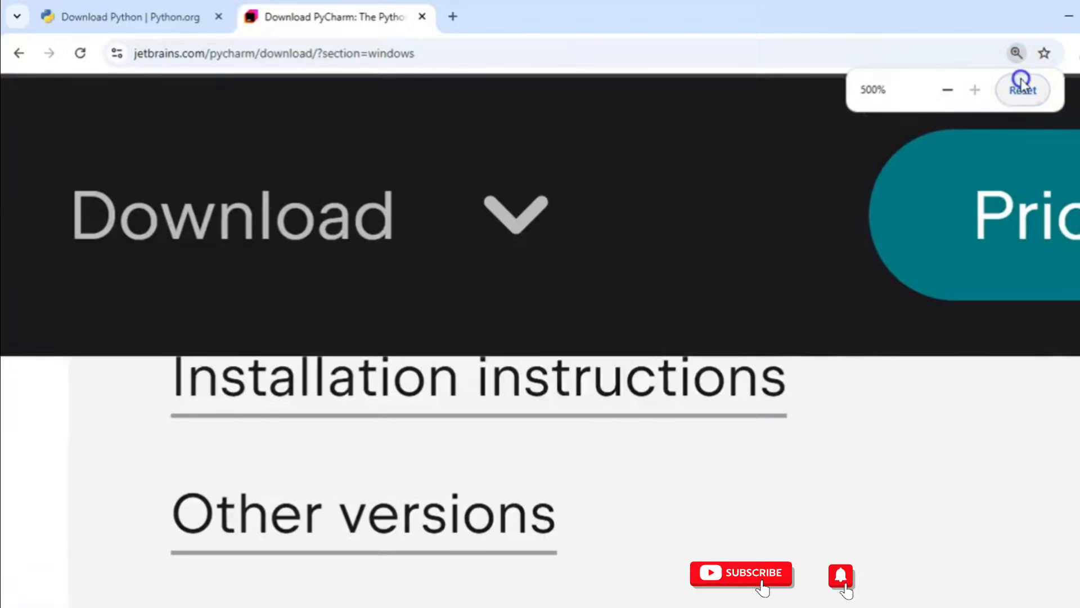
click(1021, 90)
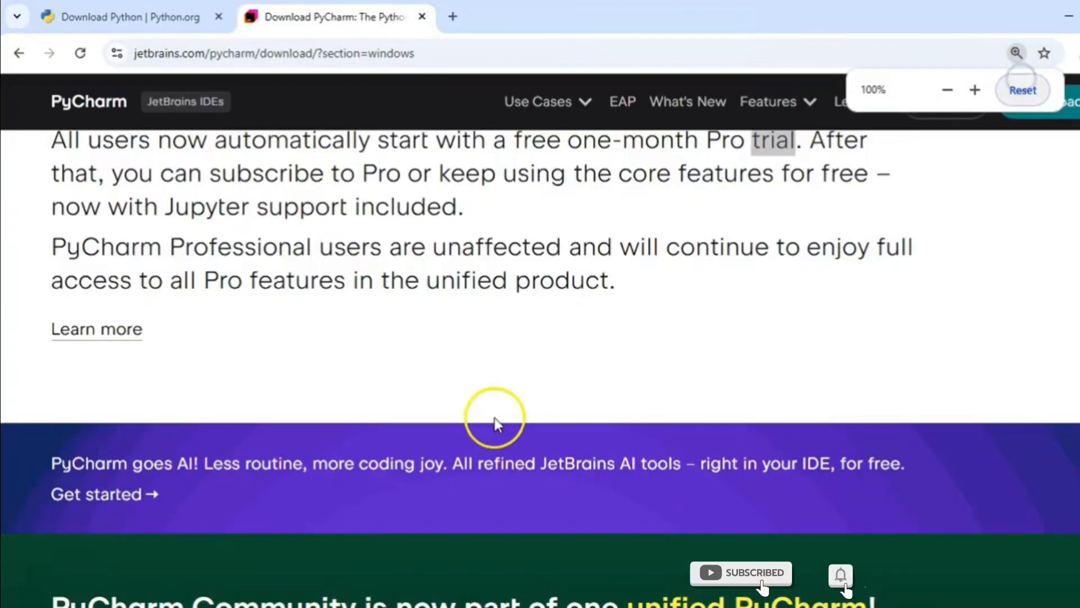
scroll(494, 419, down, 10)
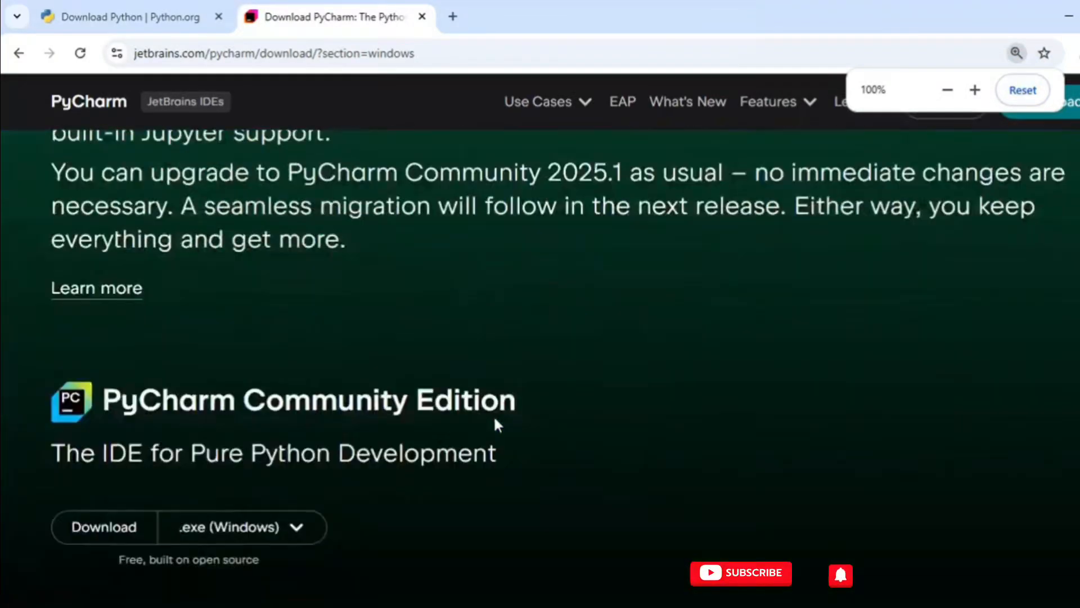
Download the Windows .exe installer of PyCharm Community Edition and dismiss the cookie settings notice
scroll(495, 419, down, 1)
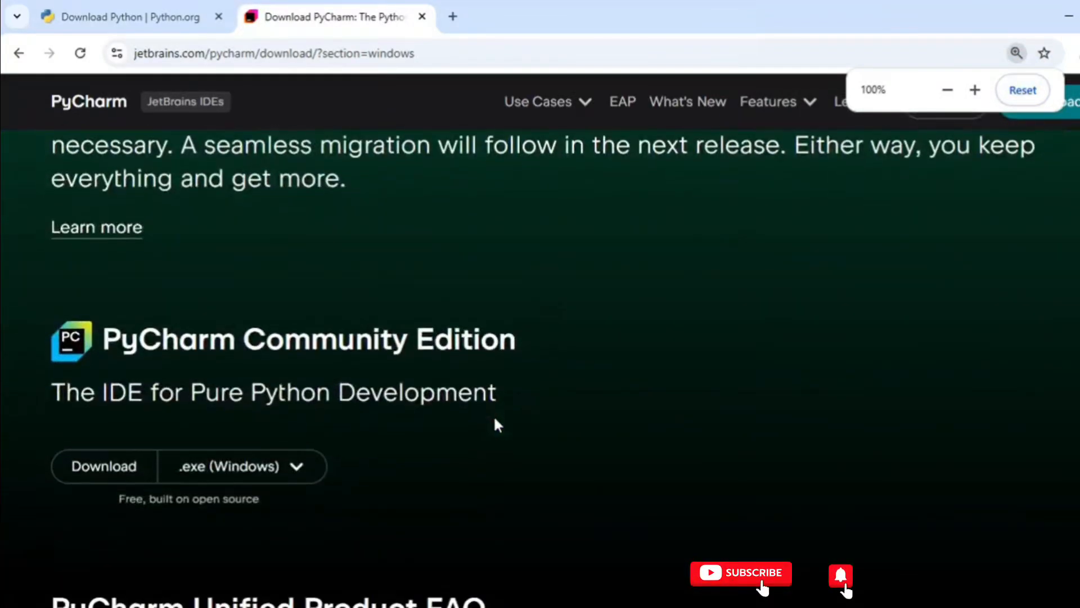
scroll(495, 425, down, 1)
click(119, 445)
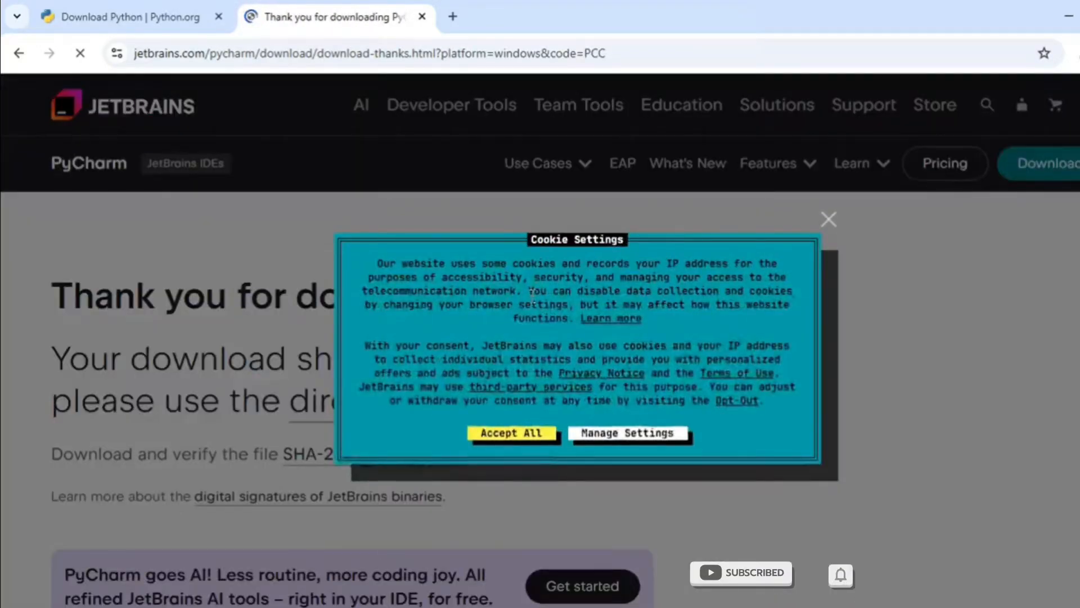
click(828, 220)
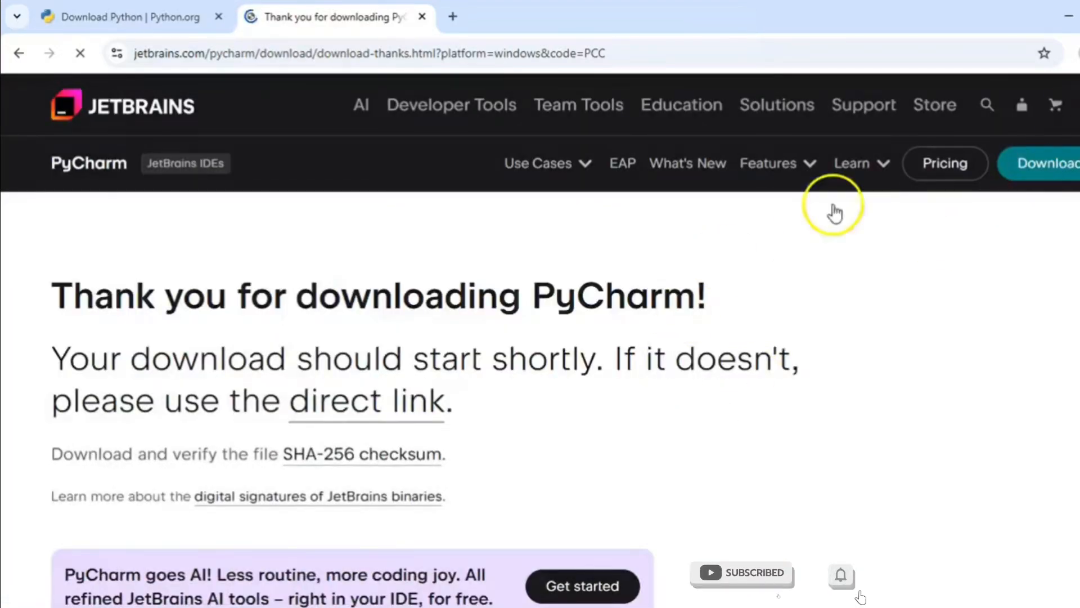
triple_click(152, 296)
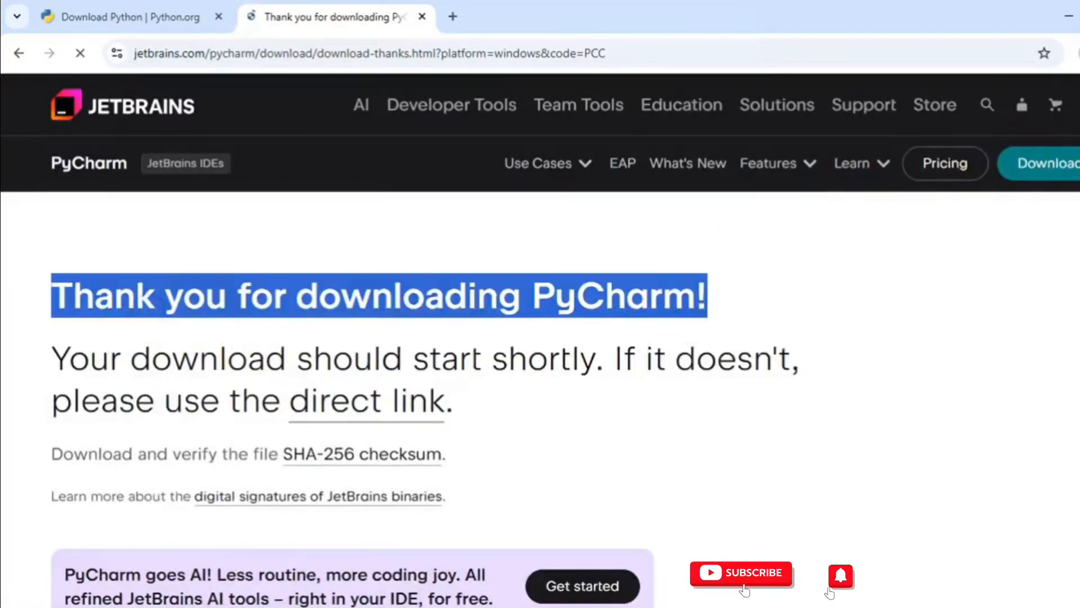
Check the download in the browser's recent history and run pycharm-community-2025.1.3.exe
click(1075, 53)
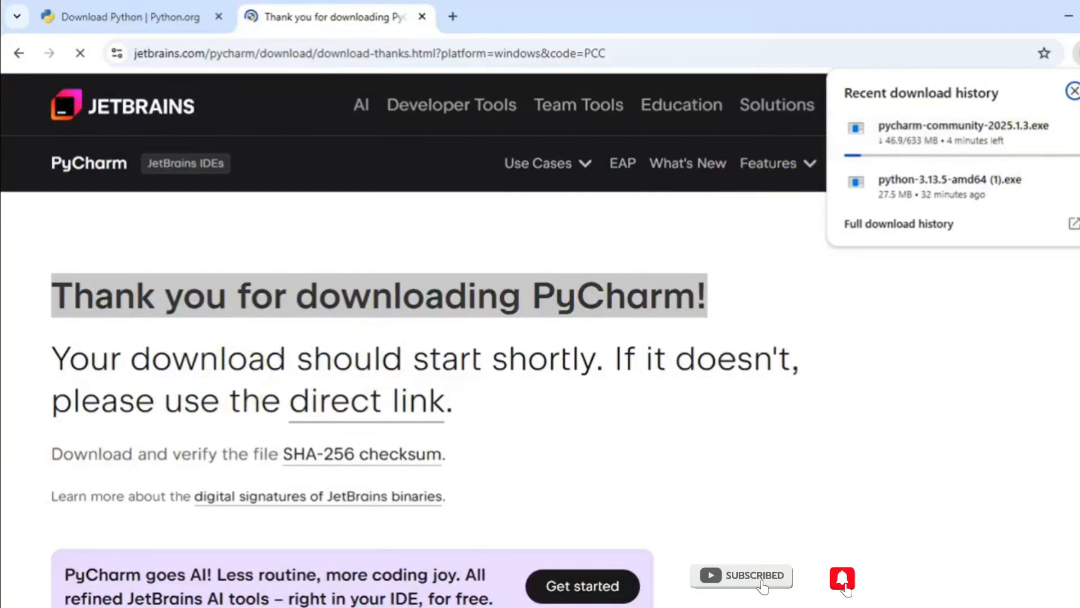
click(536, 372)
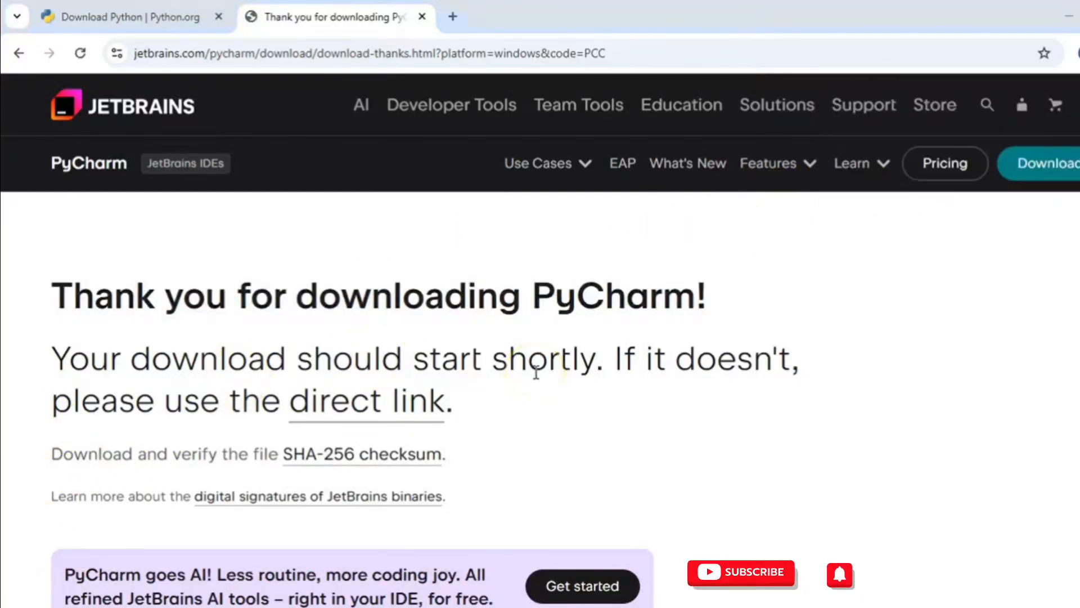
click(1076, 53)
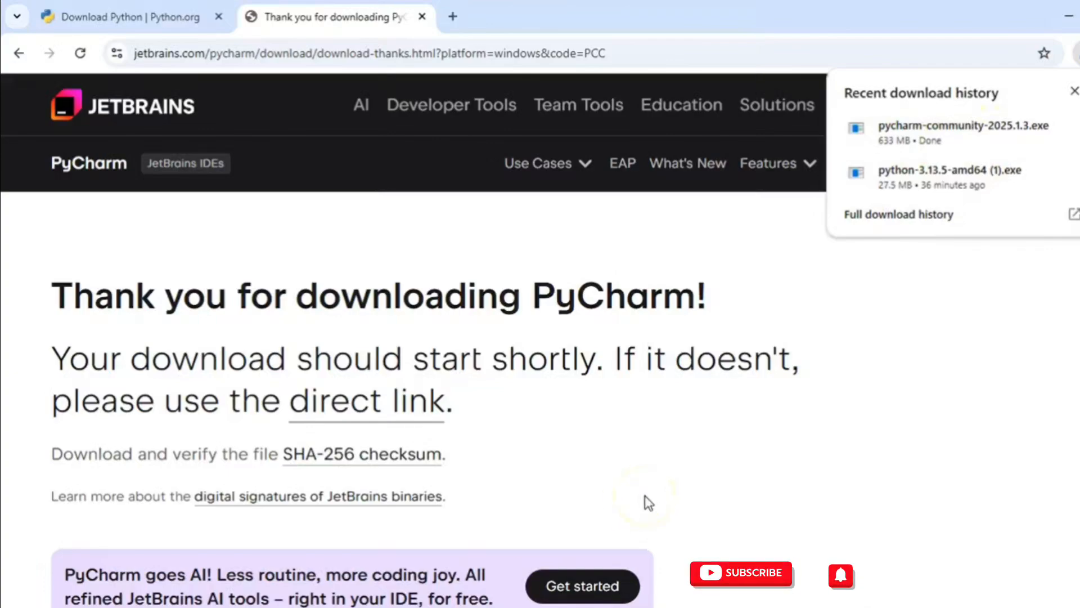
click(945, 135)
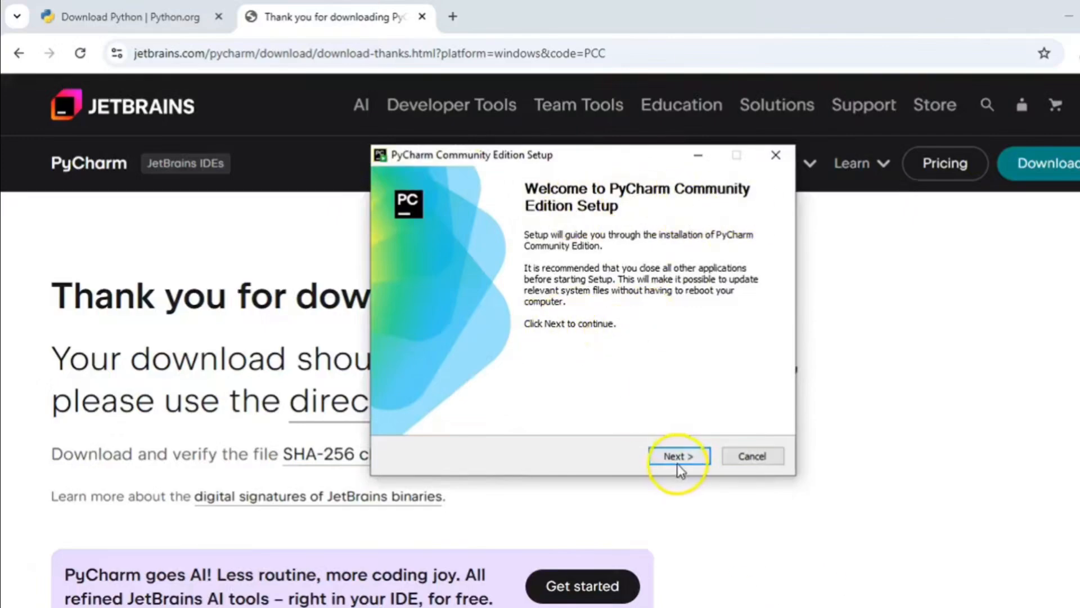
Start the PyCharm Community Edition setup and accept the default destination folder
click(696, 458)
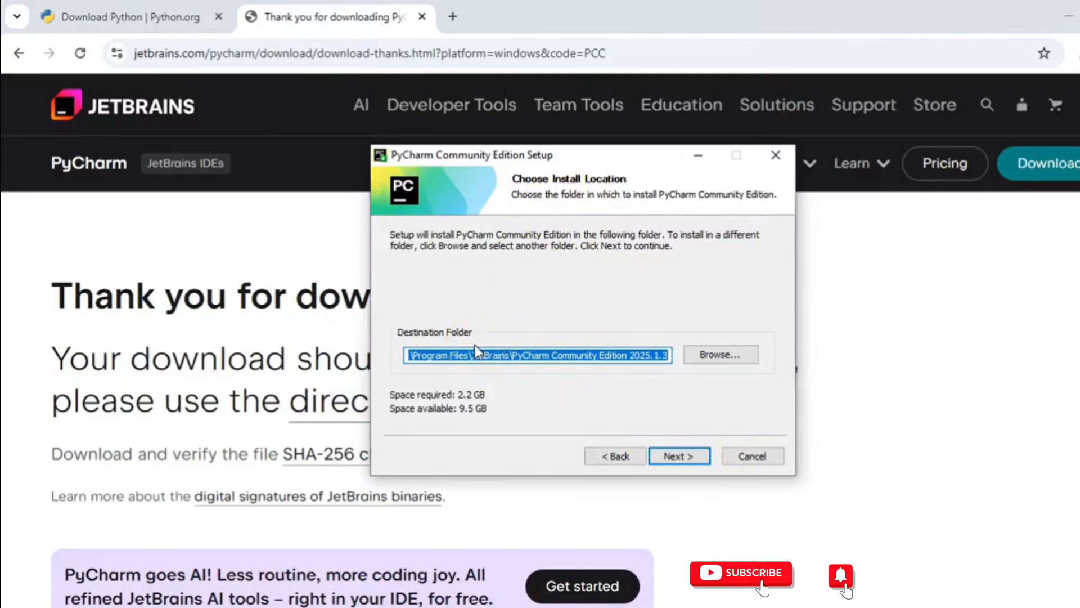
click(513, 351)
click(734, 359)
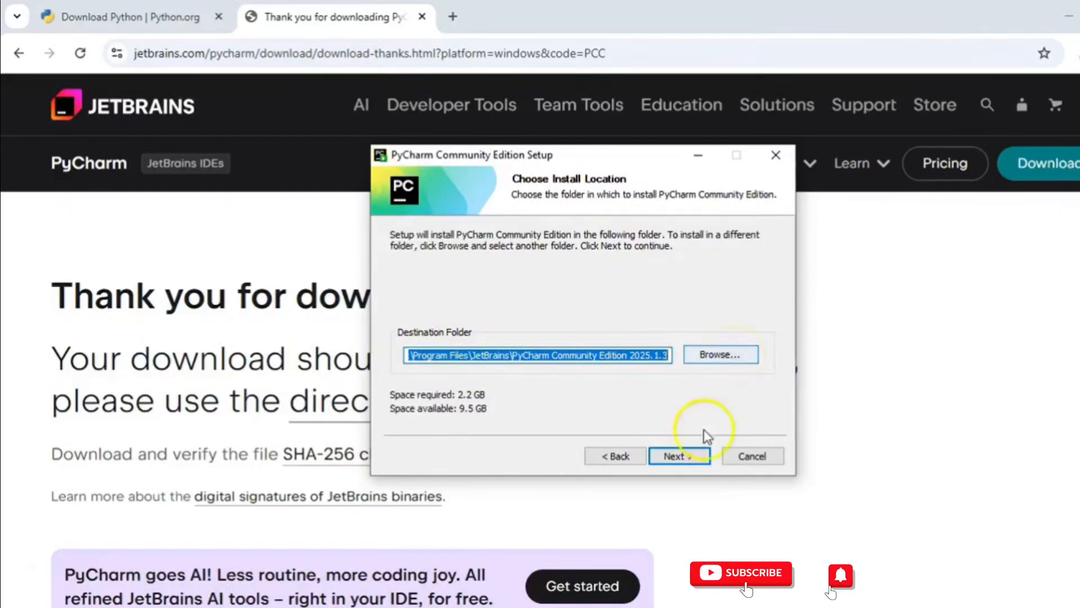
click(692, 457)
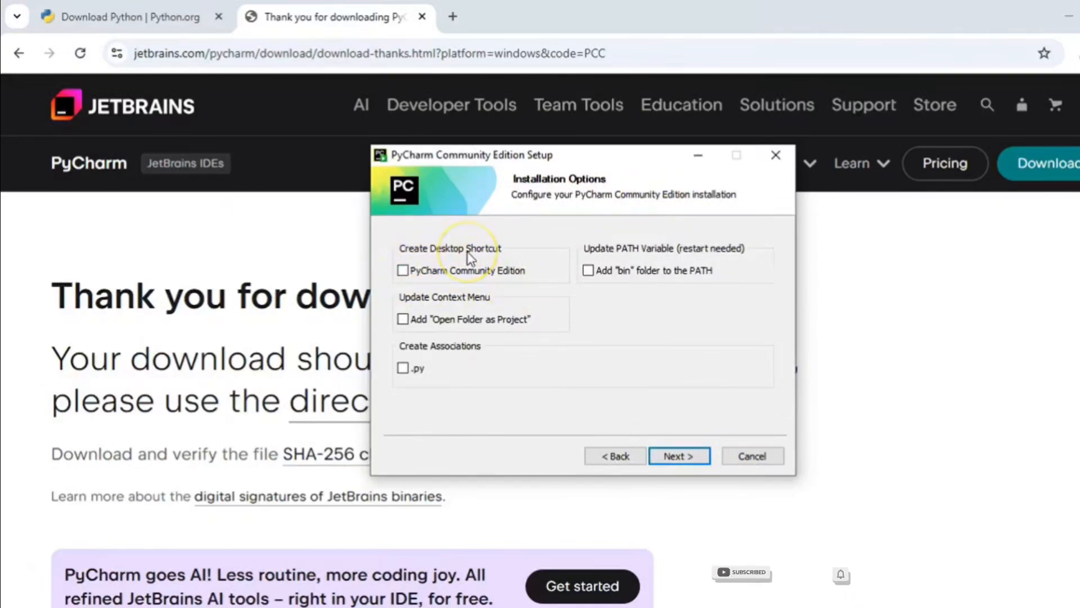
Enable the desktop shortcut, "Open Folder as Project", .py association and "bin" folder in PATH options, and continue the setup
click(412, 271)
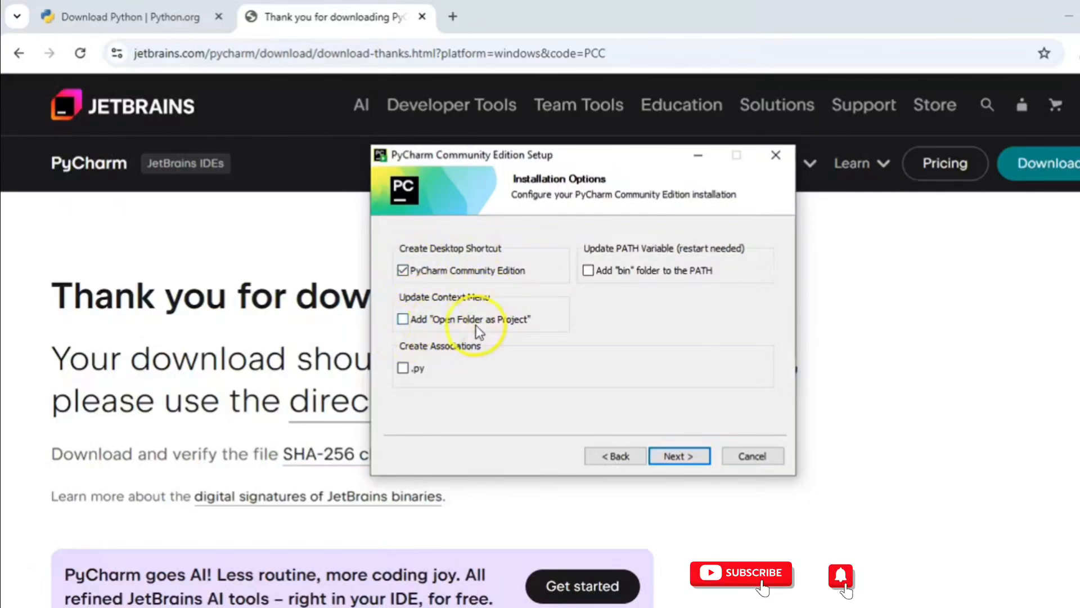
click(403, 319)
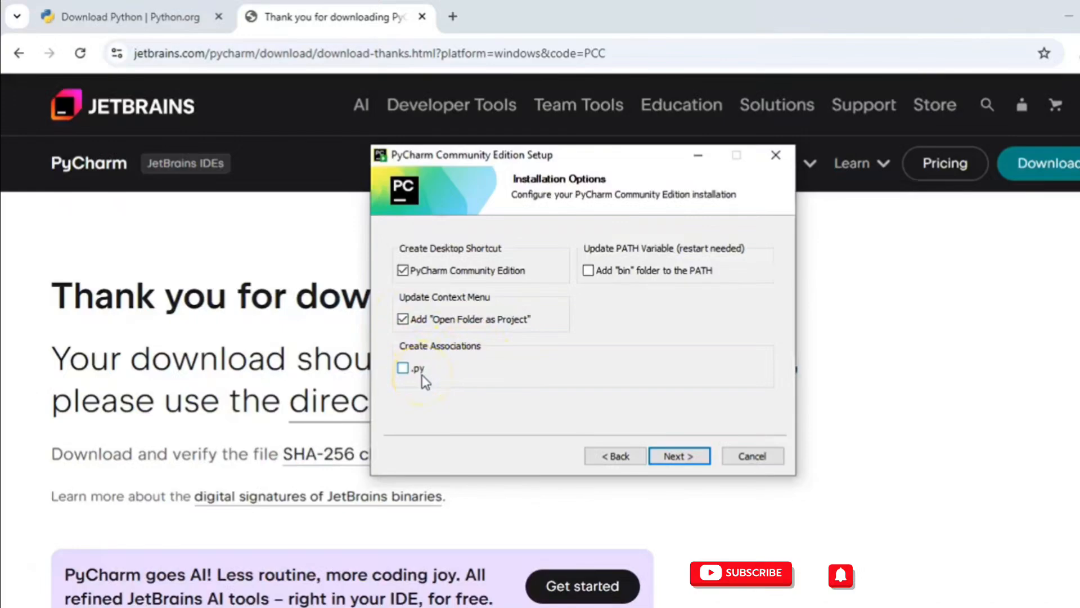
click(403, 369)
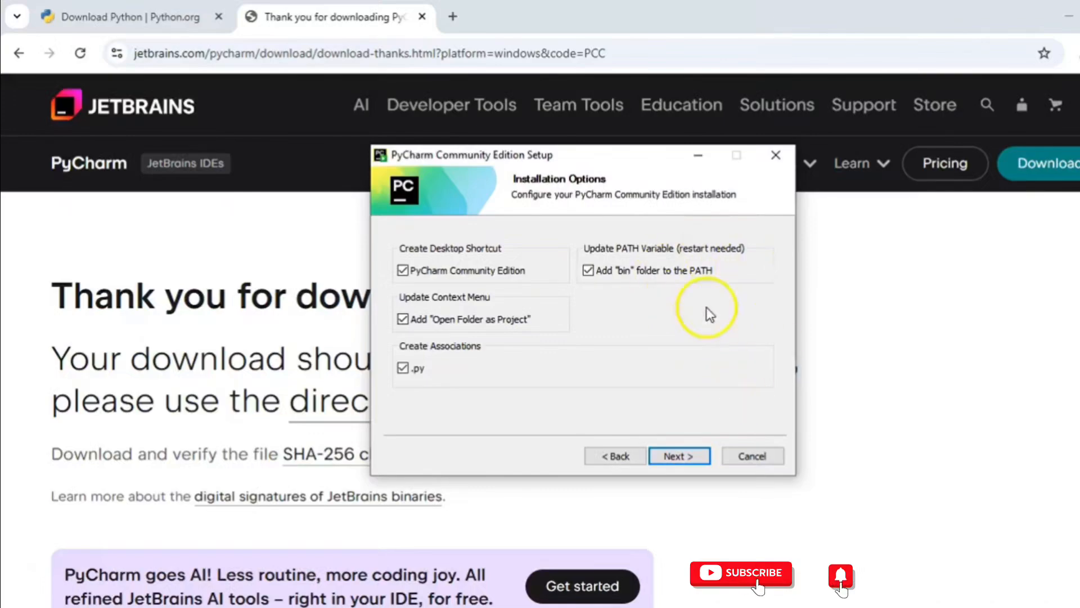
click(674, 456)
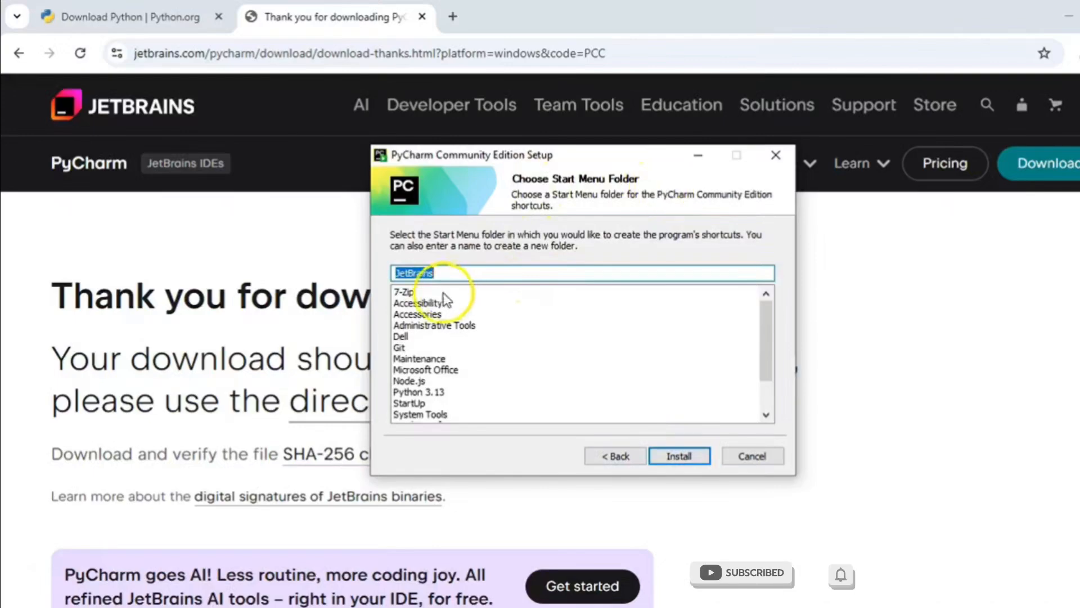
click(434, 274)
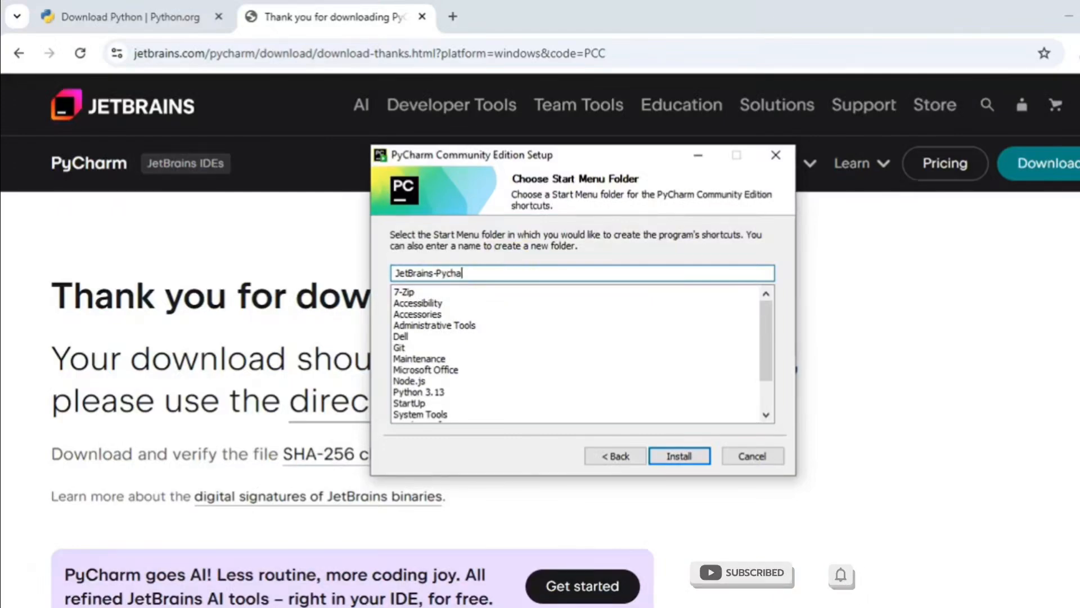
text(rm)
key(BackSpace)
key(BackSpace)
key(BackSpace)
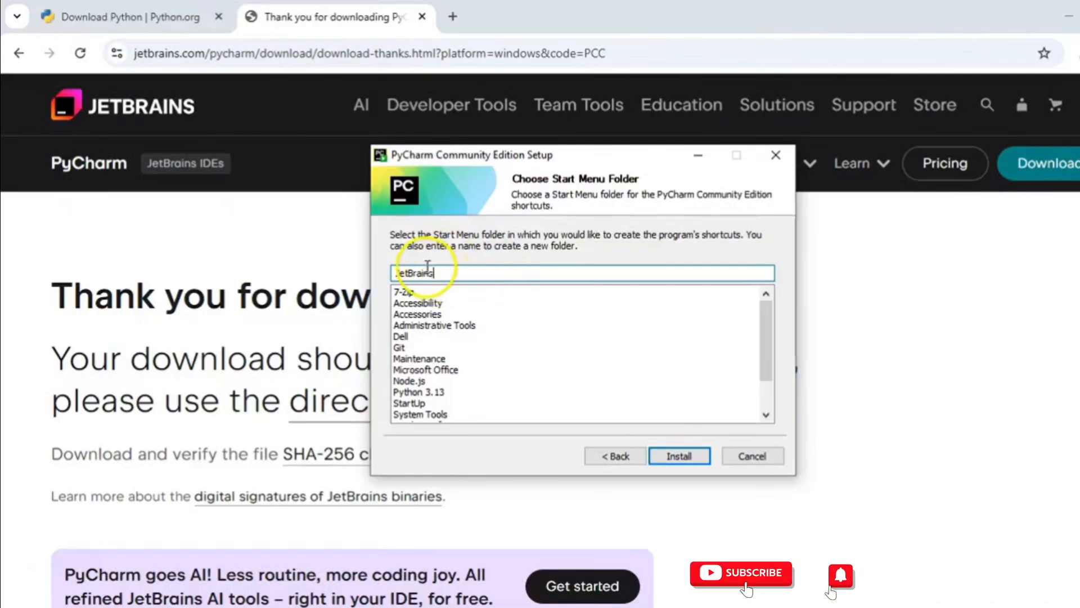
Install PyCharm with JetBrains as the Start Menu folder and finish the setup, choosing to reboot manually later
click(681, 456)
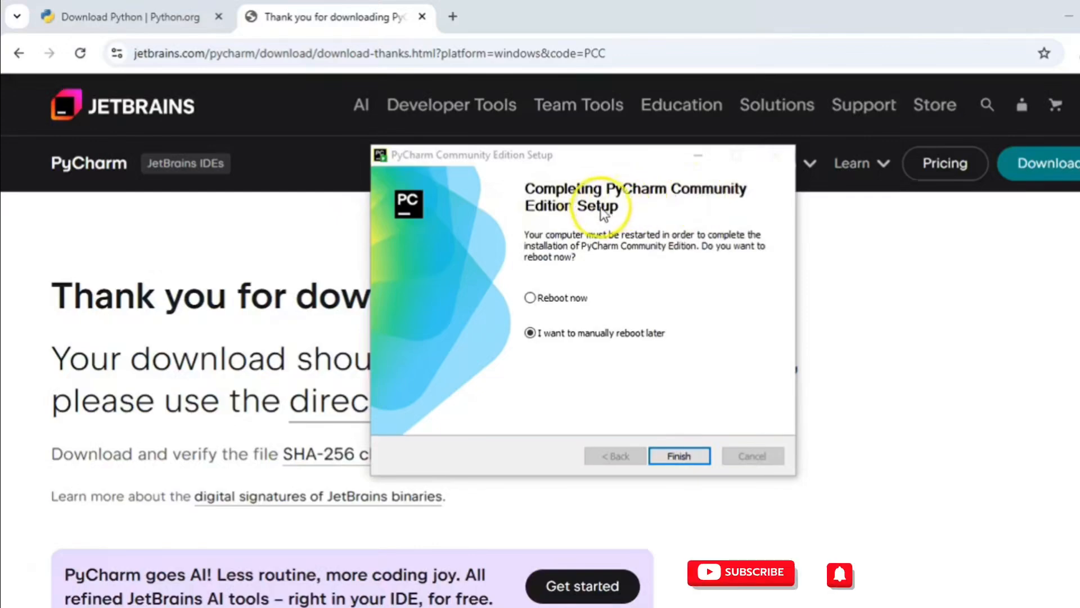
click(551, 300)
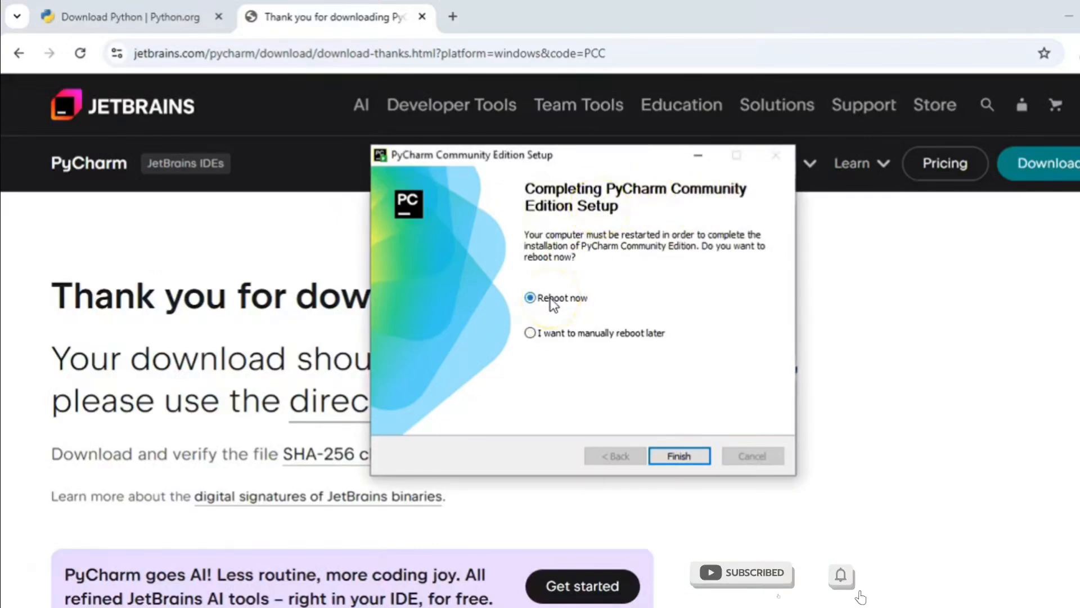
click(551, 337)
click(680, 455)
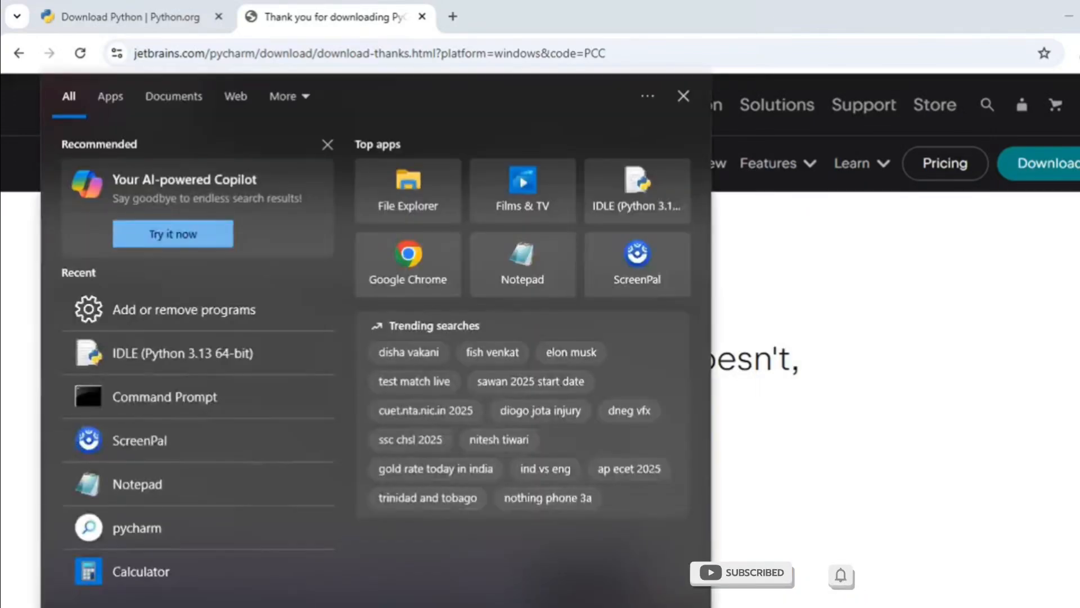
Search Windows for pycharm, launch PyCharm Community Edition 2025.1.3 and maximize its welcome window
text(pycharm)
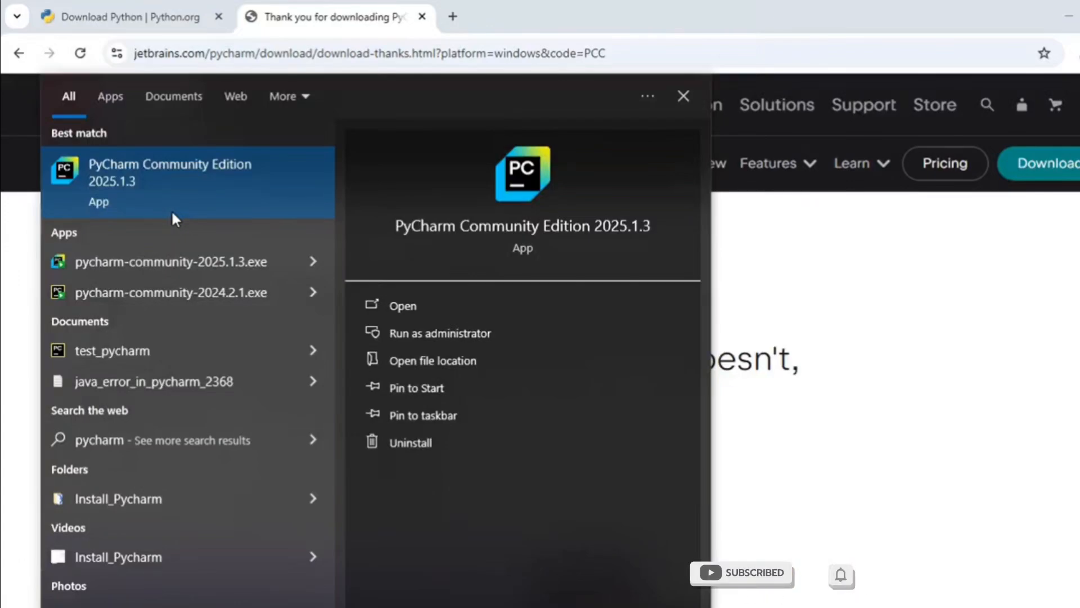
click(138, 197)
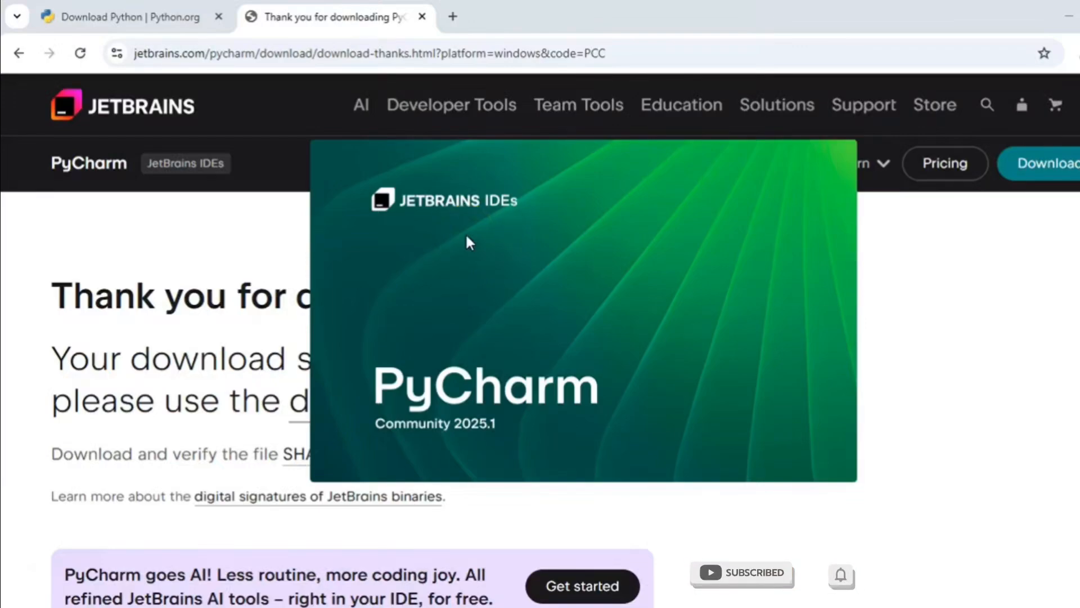
click(685, 292)
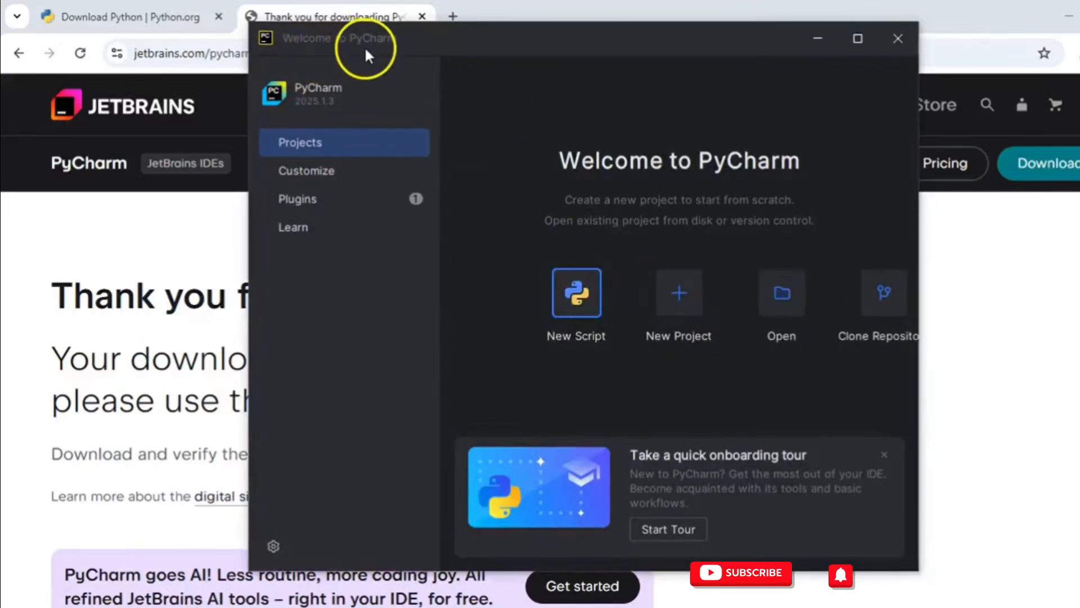
click(856, 39)
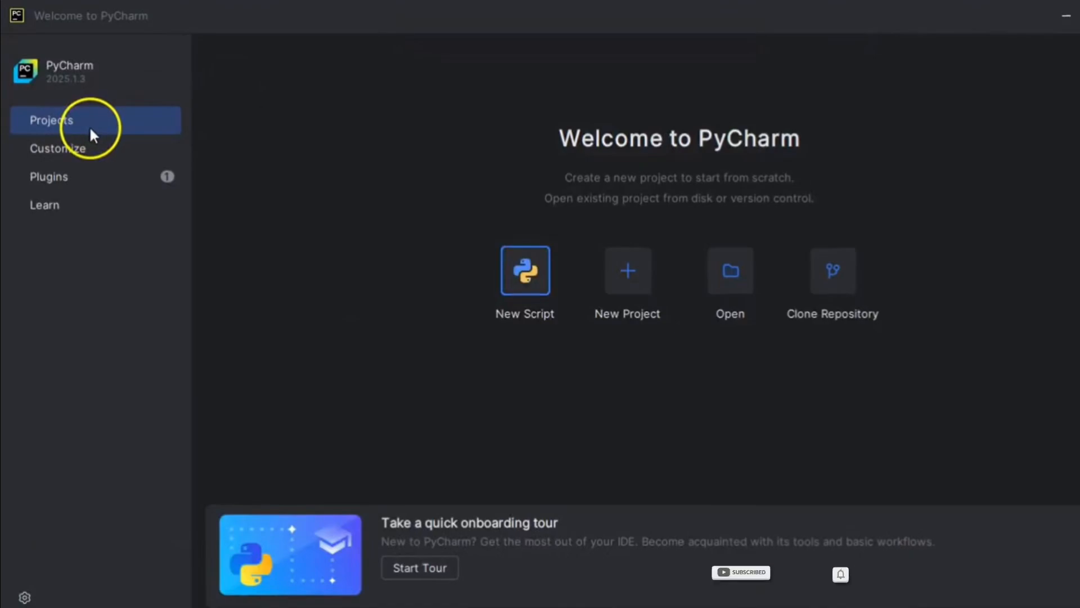
Set the IDE theme to Light in the customization settings and look through the available editor color schemes
click(79, 150)
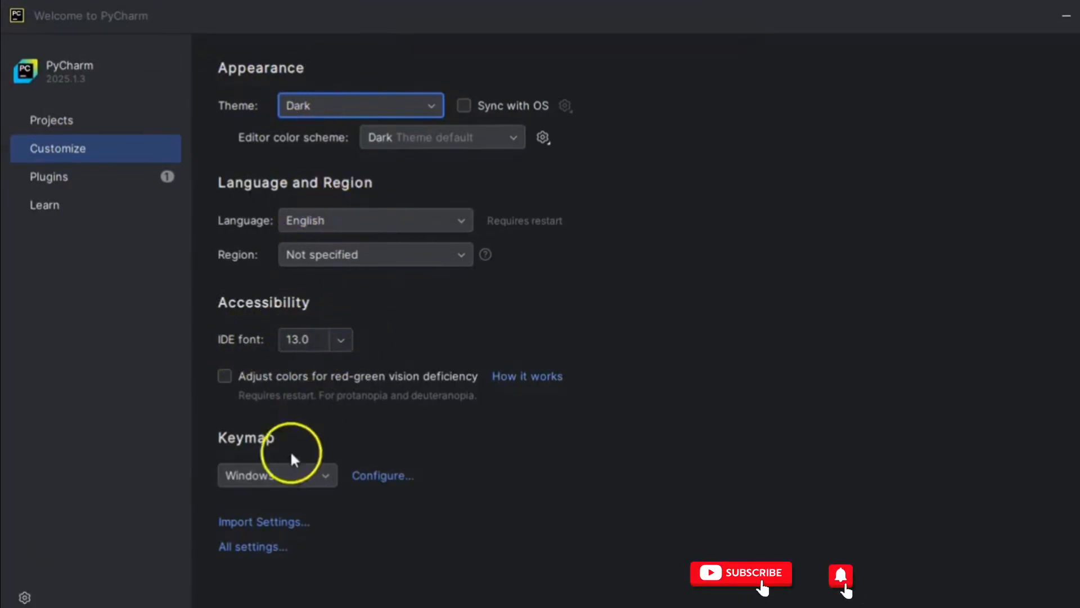
click(374, 107)
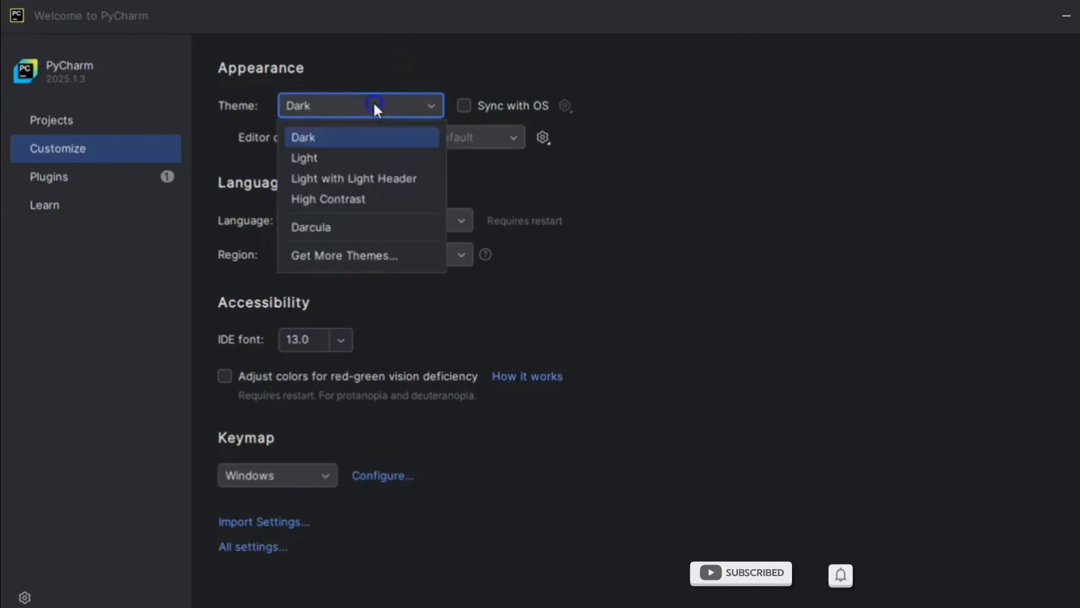
click(356, 159)
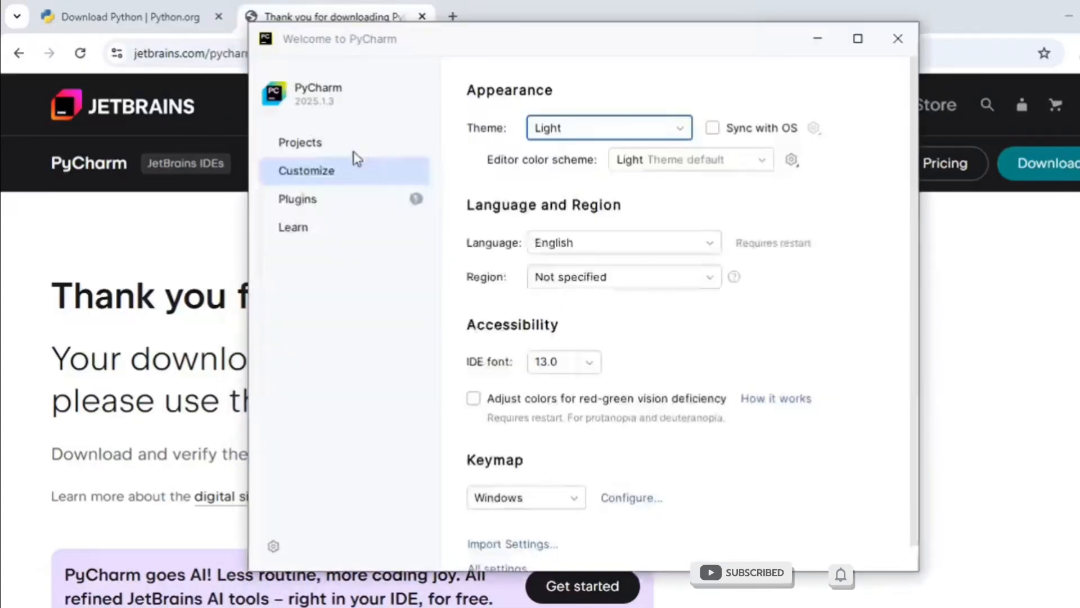
click(858, 38)
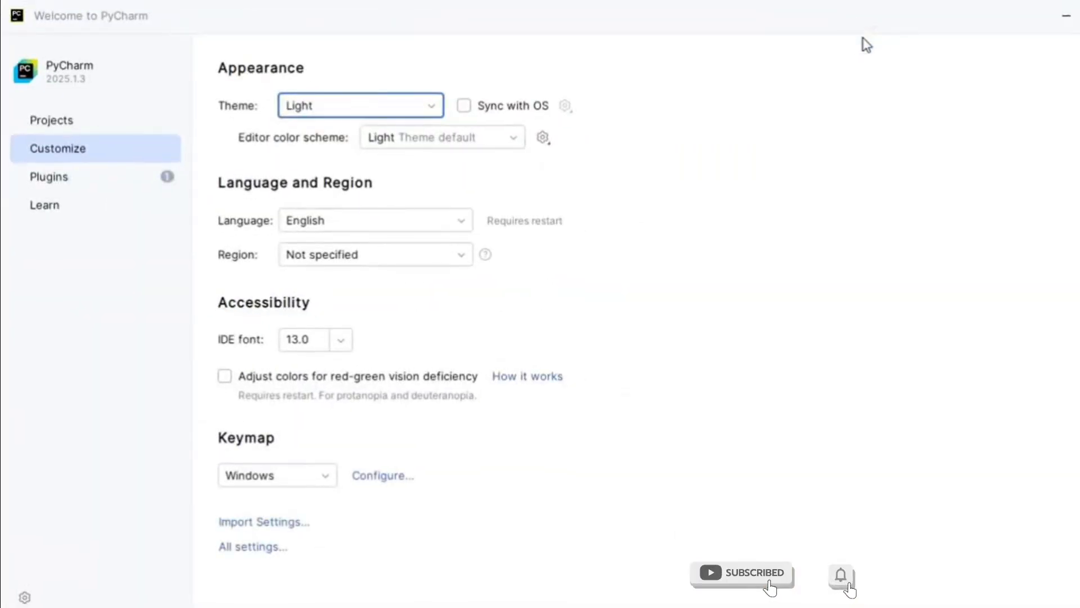
click(487, 140)
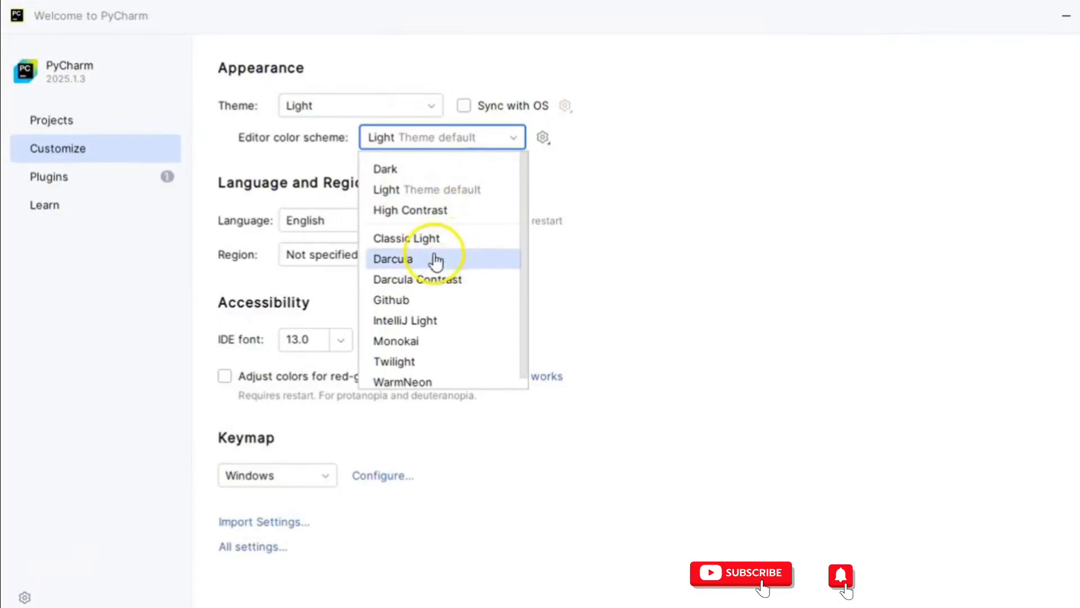
click(772, 111)
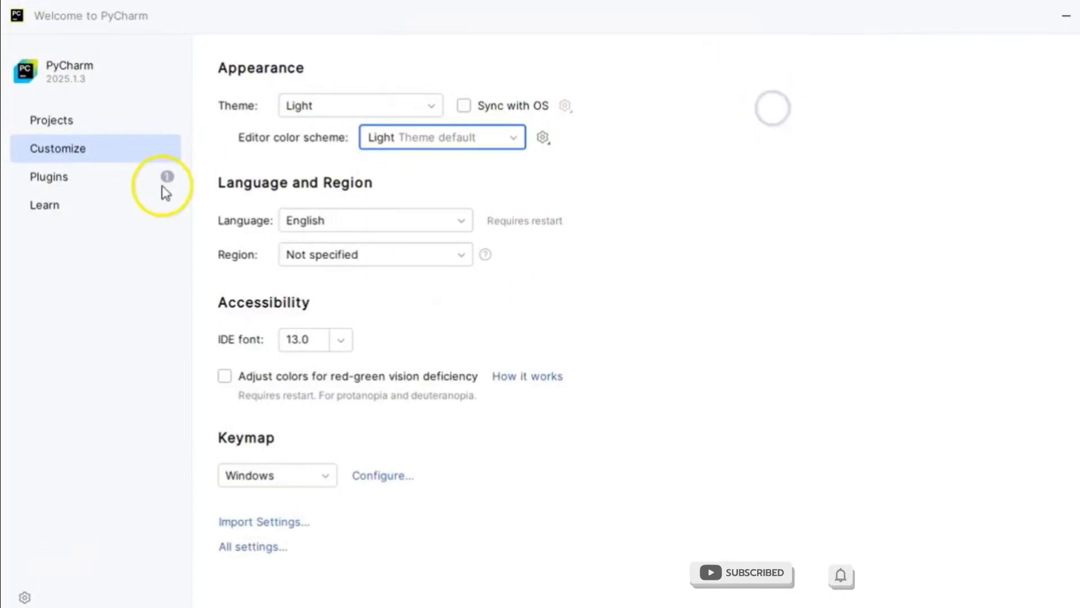
Browse the plugin Marketplace, dismissing the auto-update tip, and view the interactive courses and help resources for learning
click(104, 181)
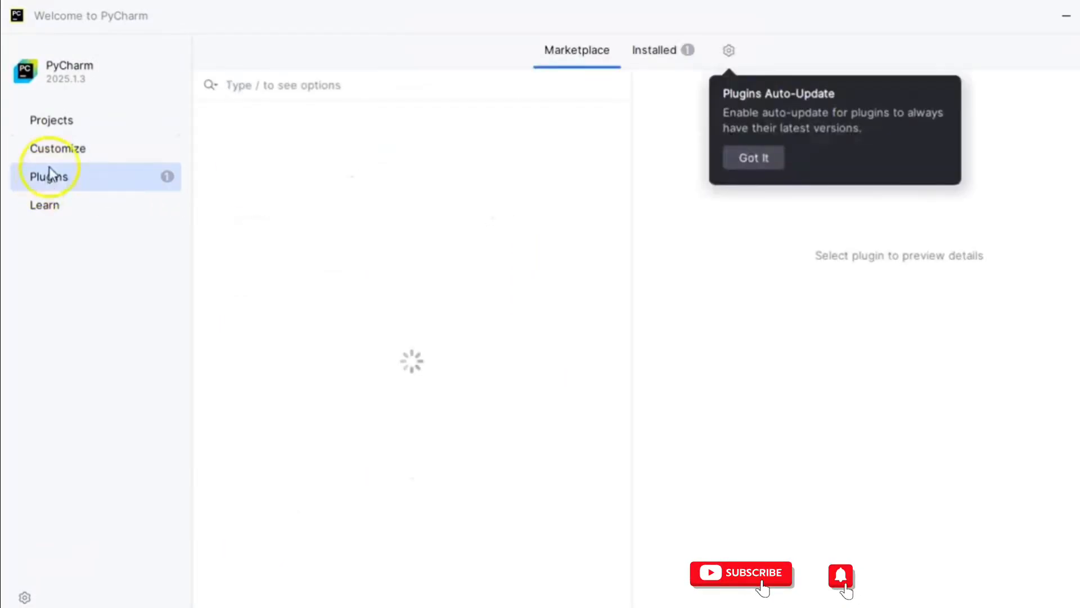
click(754, 158)
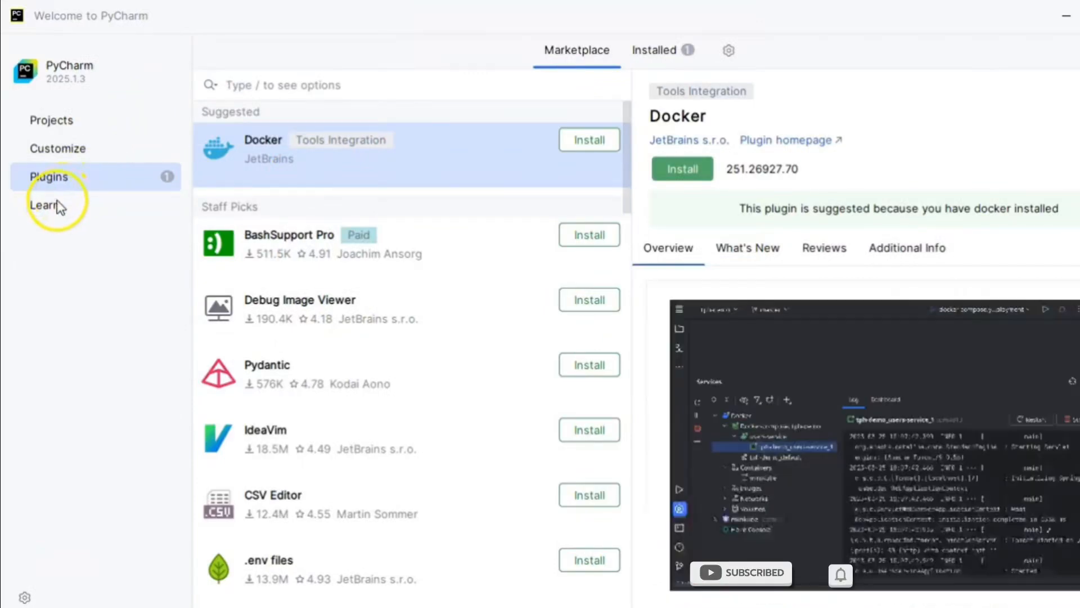
click(44, 207)
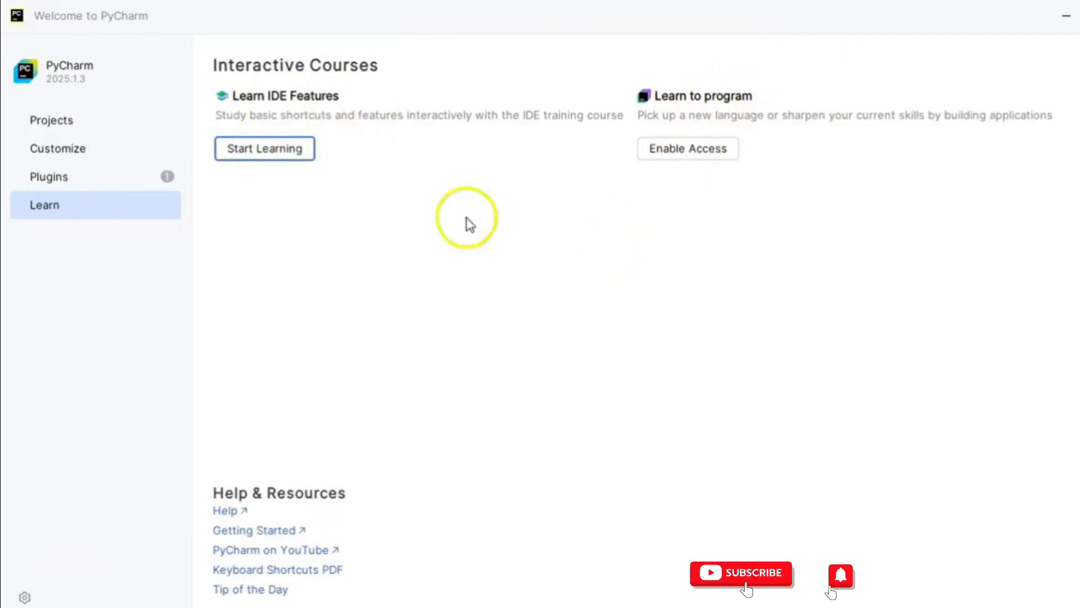
Return to the Projects page and examine the options for creating, opening or cloning a project
click(68, 149)
click(62, 126)
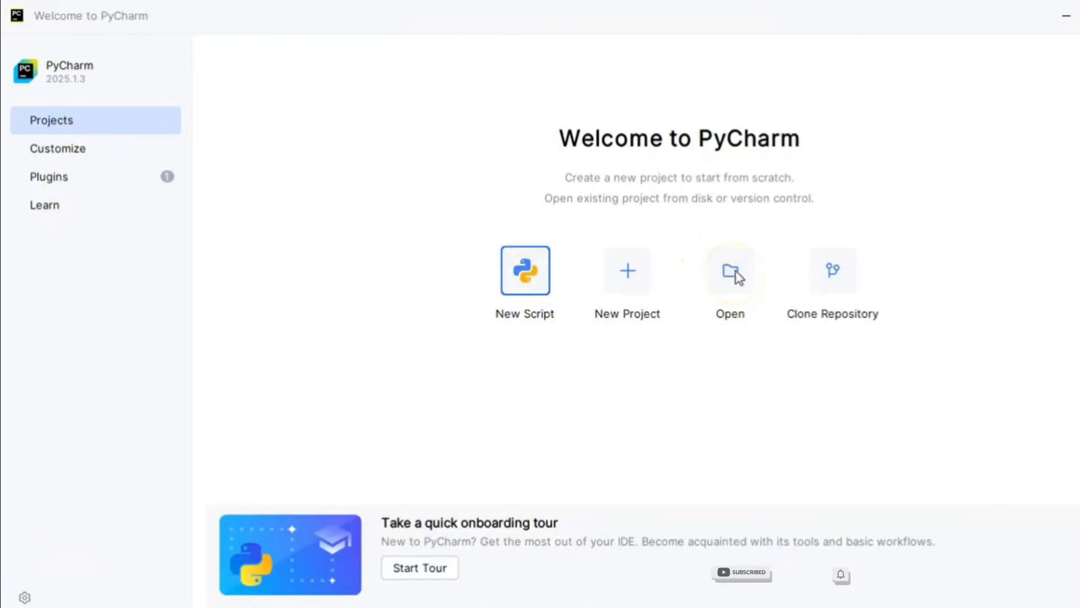
click(835, 275)
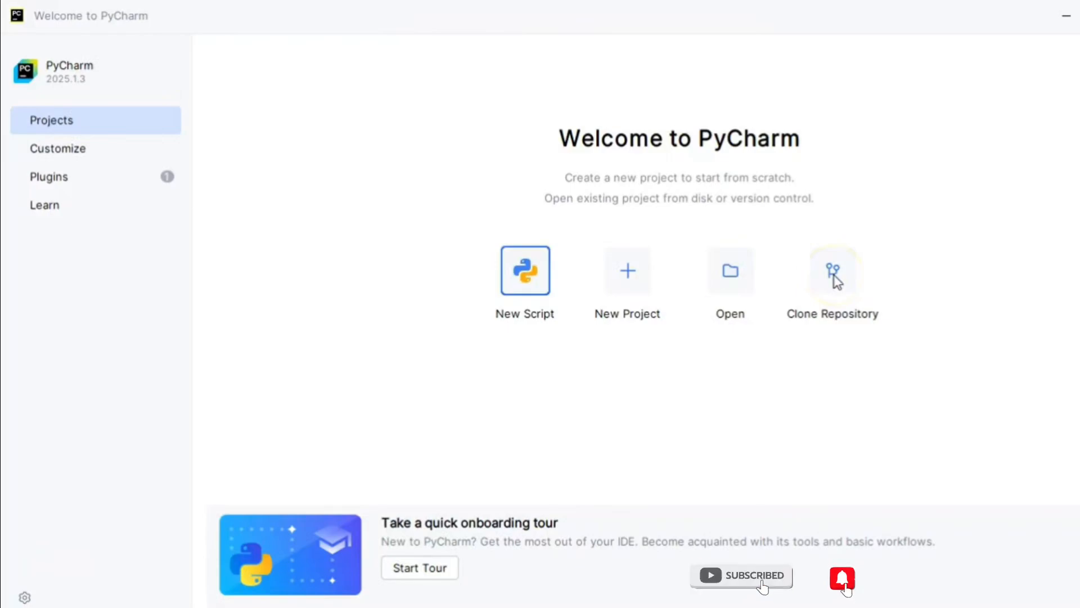
Start a new Pure Python project and set the project folder name in its location path to my_project
click(632, 273)
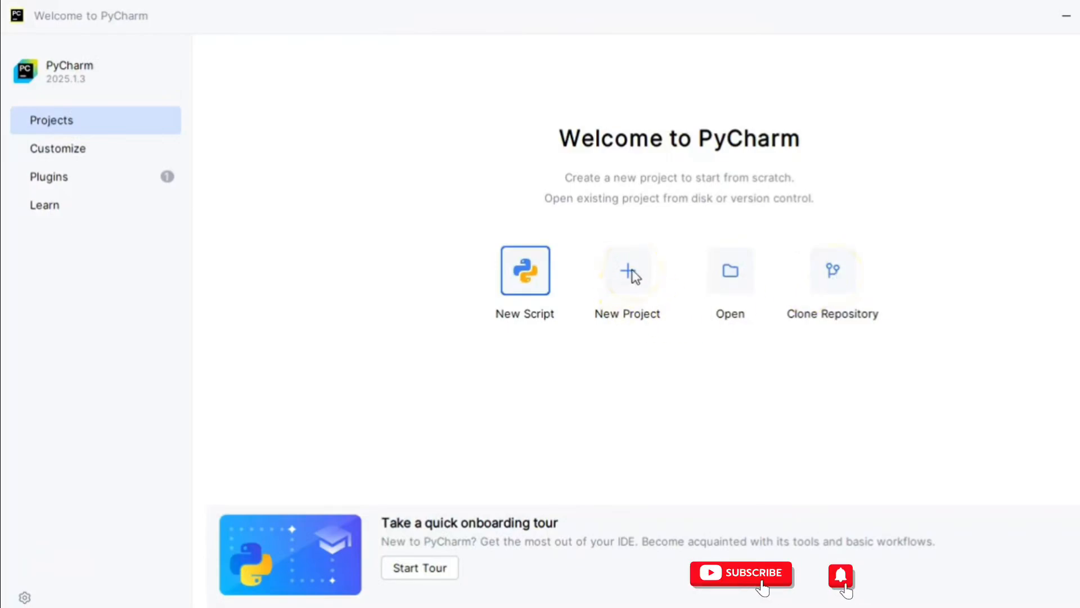
click(634, 276)
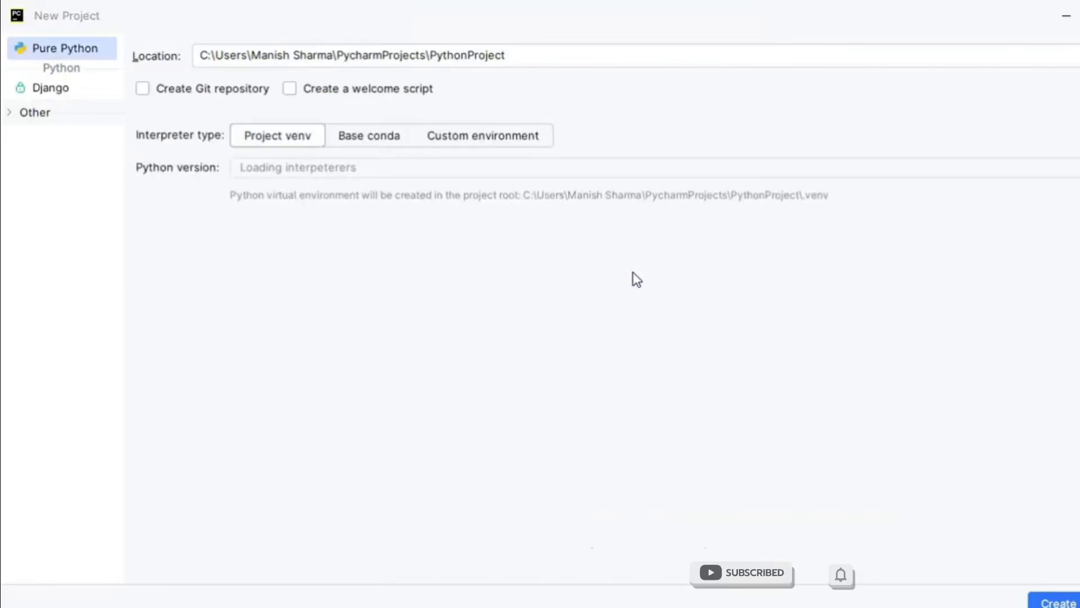
click(587, 273)
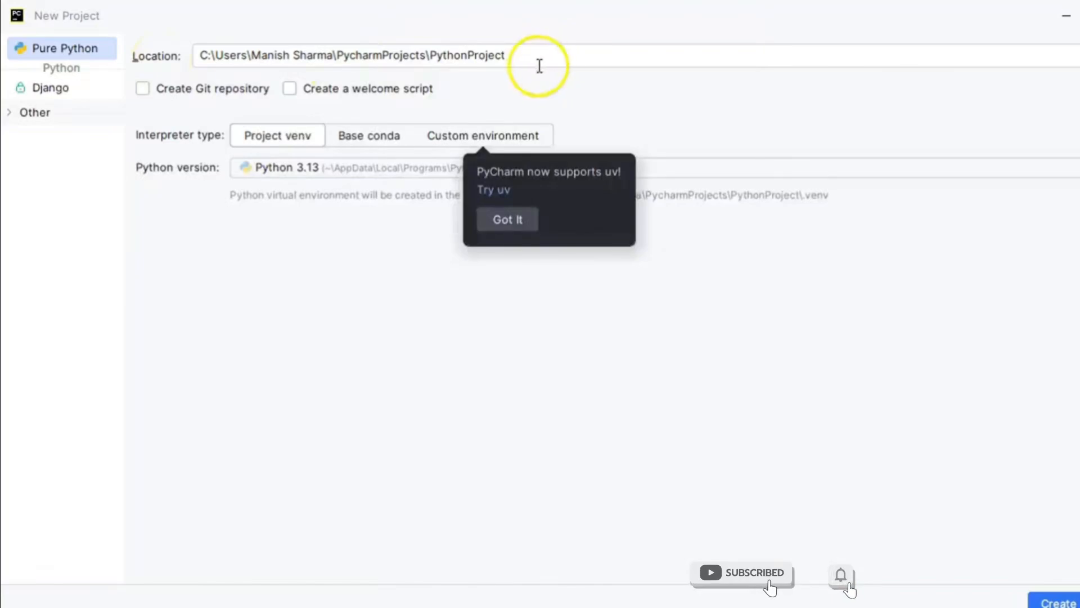
double_click(354, 55)
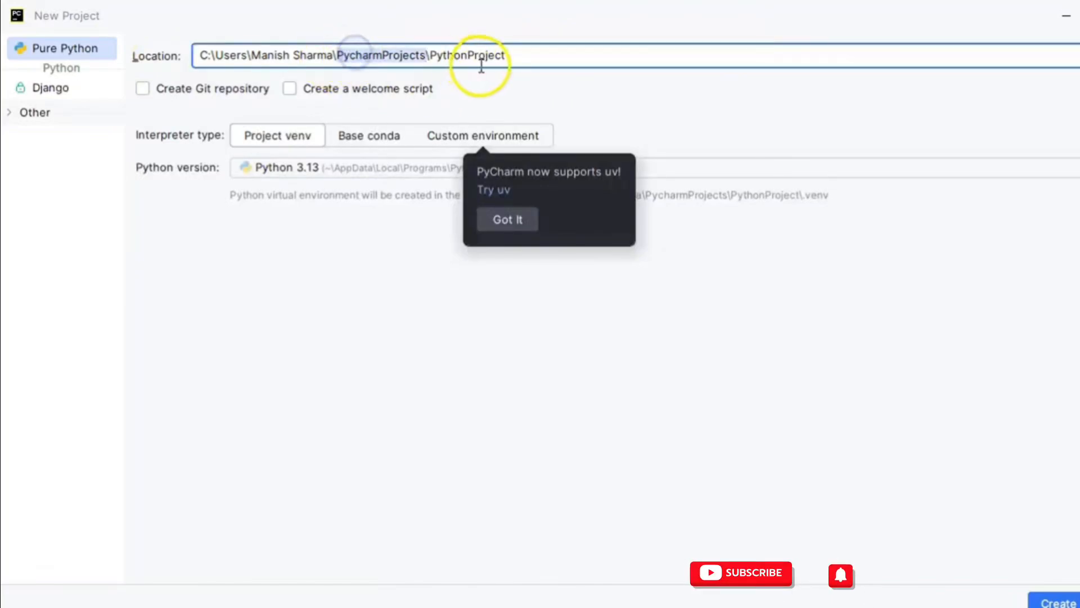
click(479, 63)
double_click(480, 63)
click(480, 63)
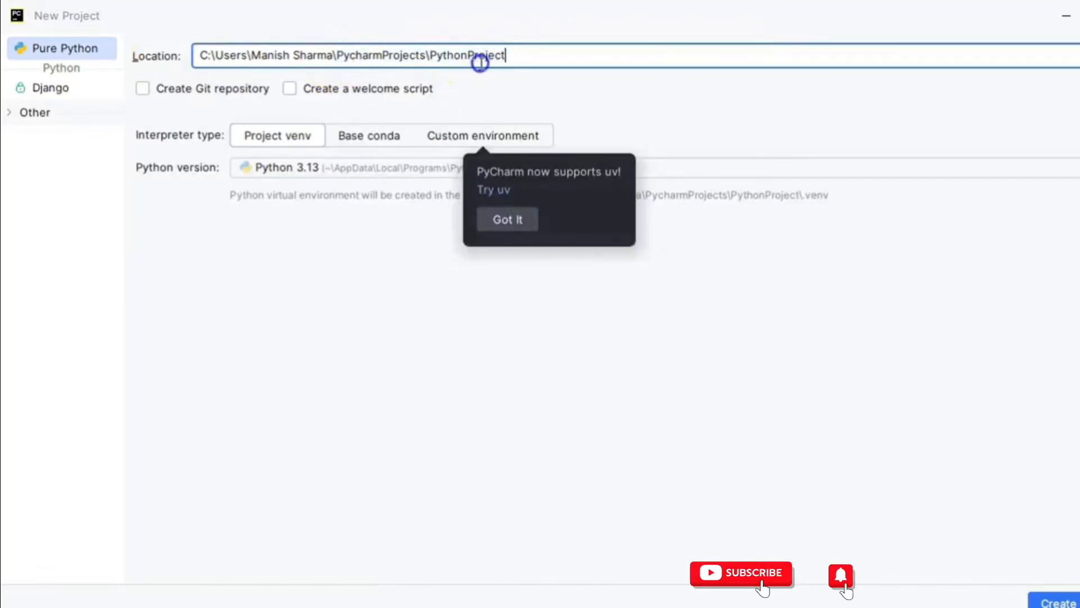
double_click(462, 60)
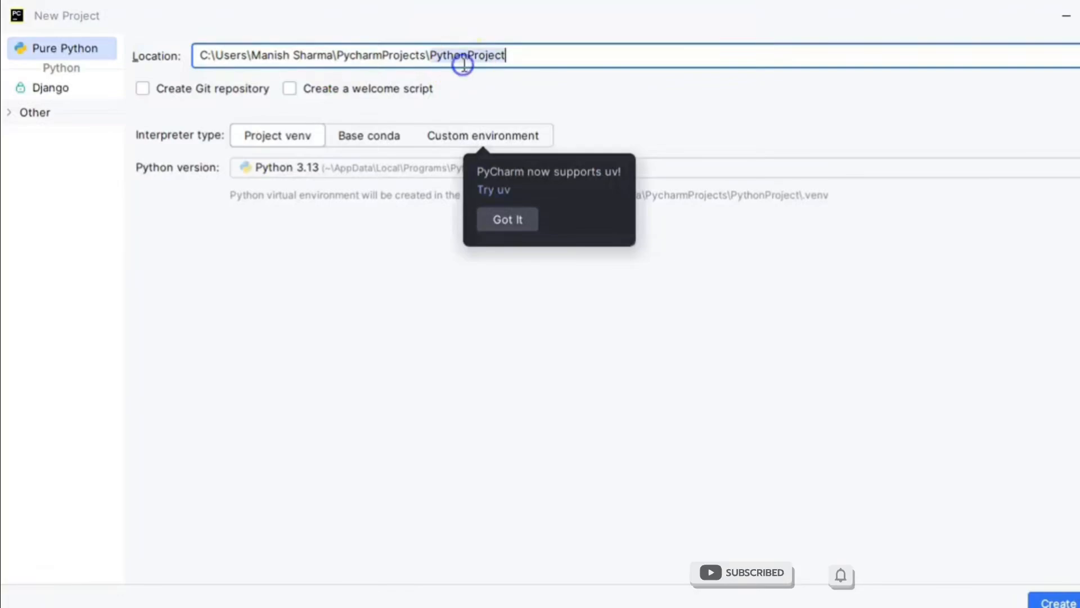
drag(336, 55, 543, 56)
click(543, 58)
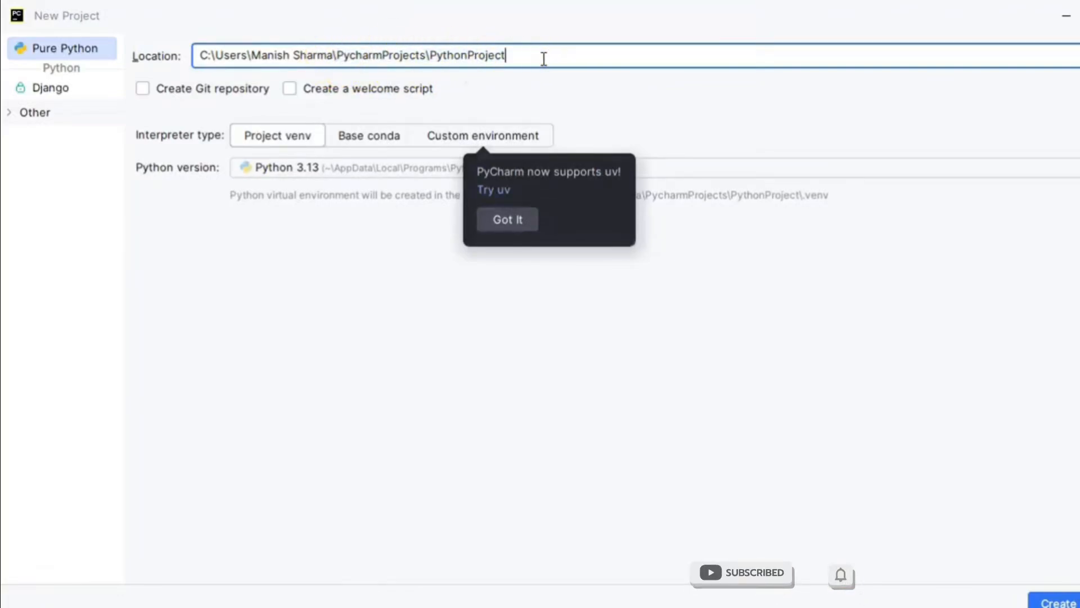
double_click(479, 56)
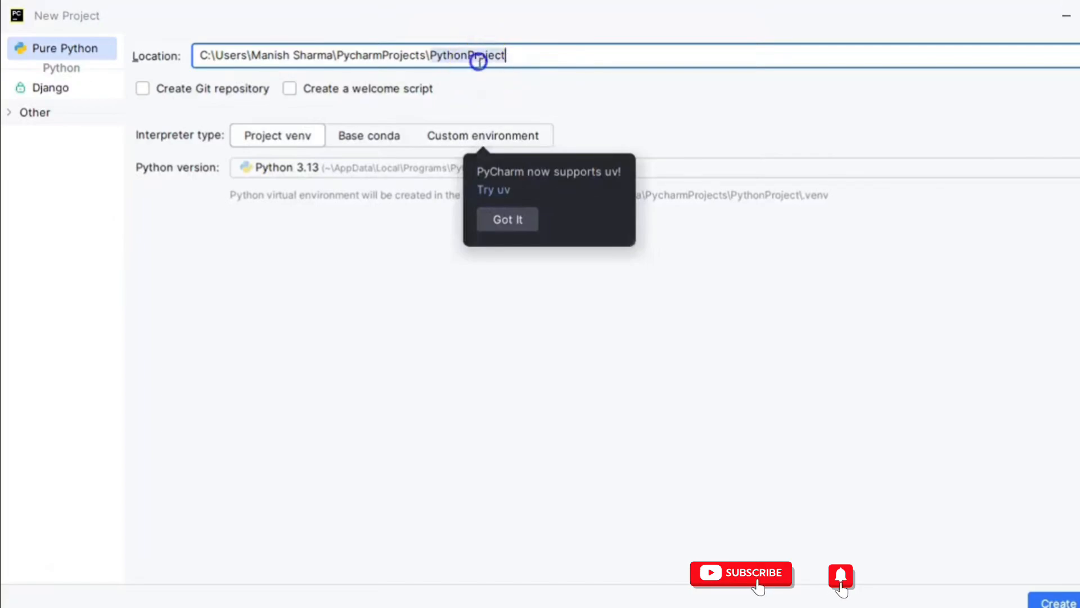
text(my)
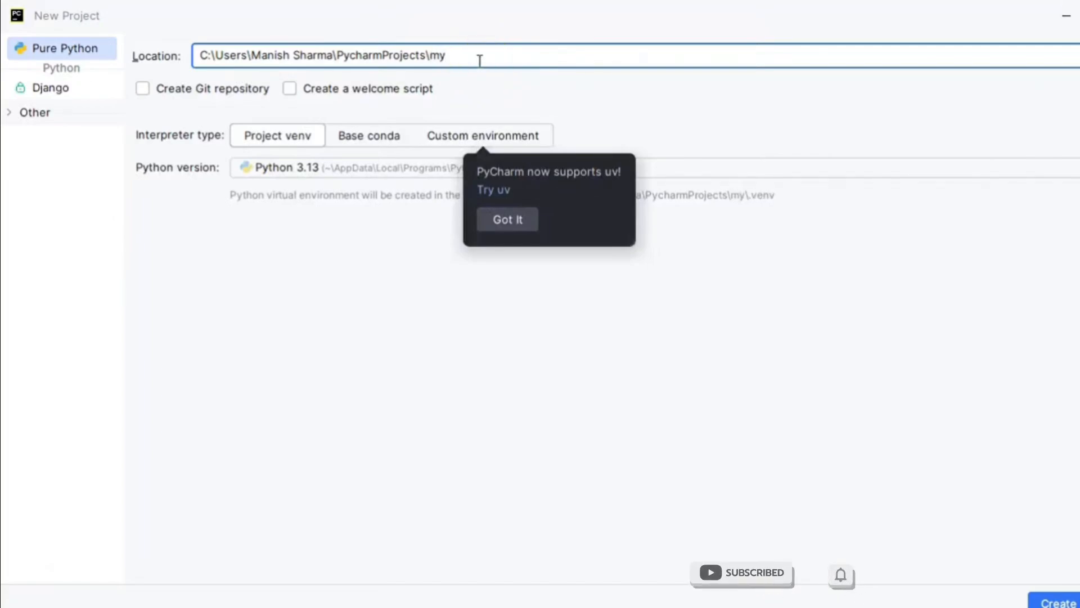
text(_project)
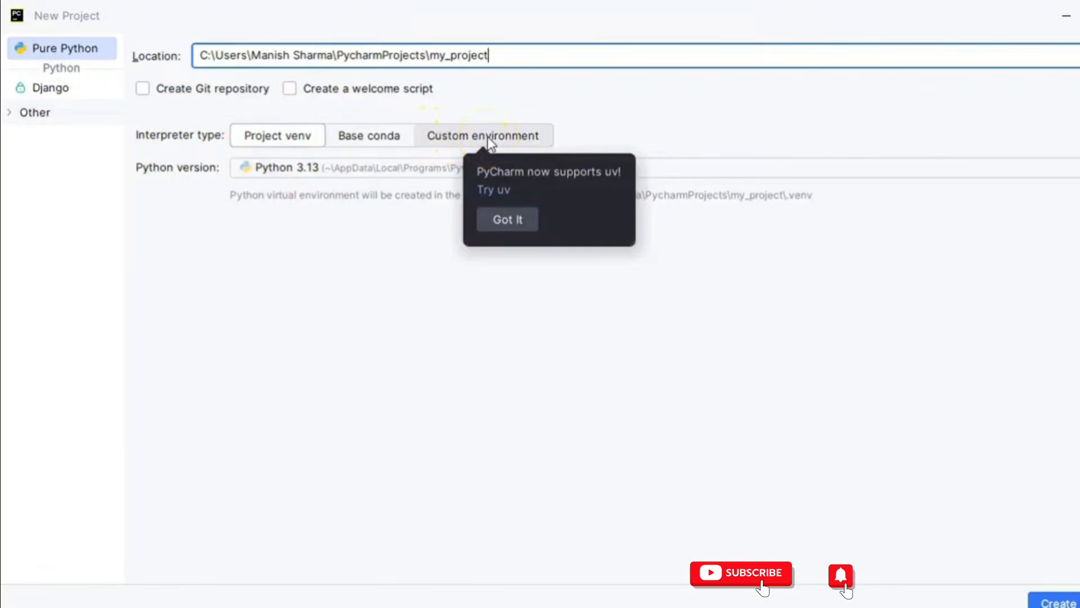
Dismiss the uv support tip, view the custom environment interpreter options and return to Project venv
click(512, 224)
click(515, 137)
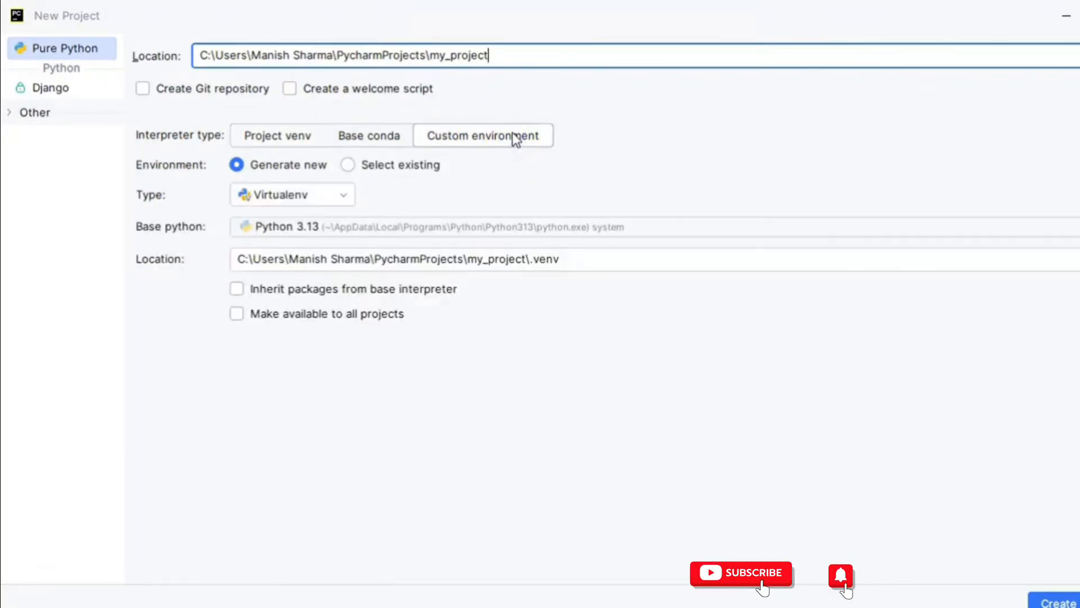
click(296, 142)
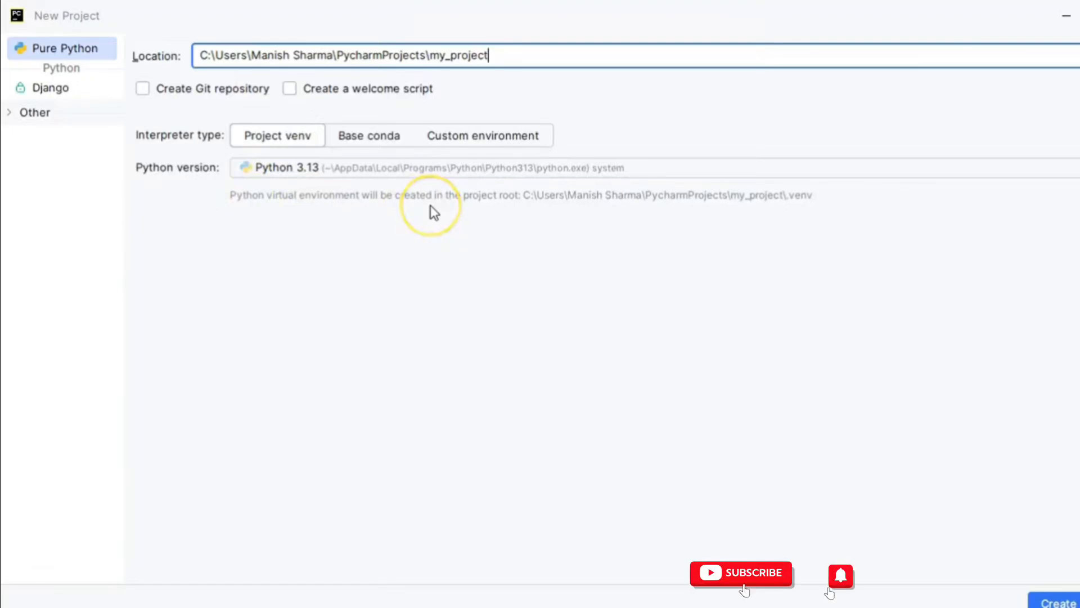
Choose the installed system Python 3.13 as the Python version and create the project
click(308, 172)
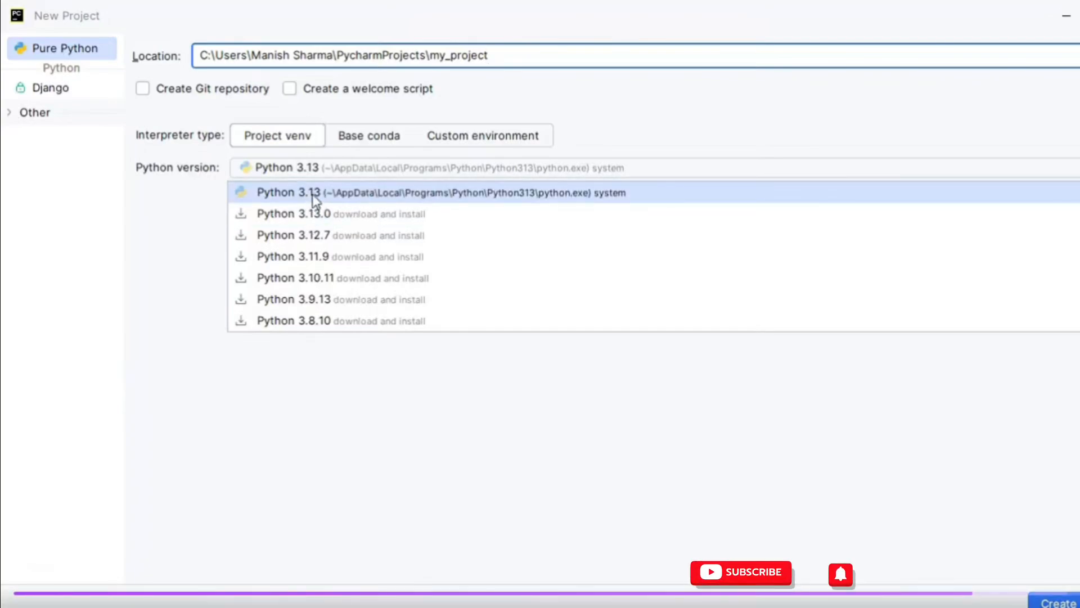
click(297, 209)
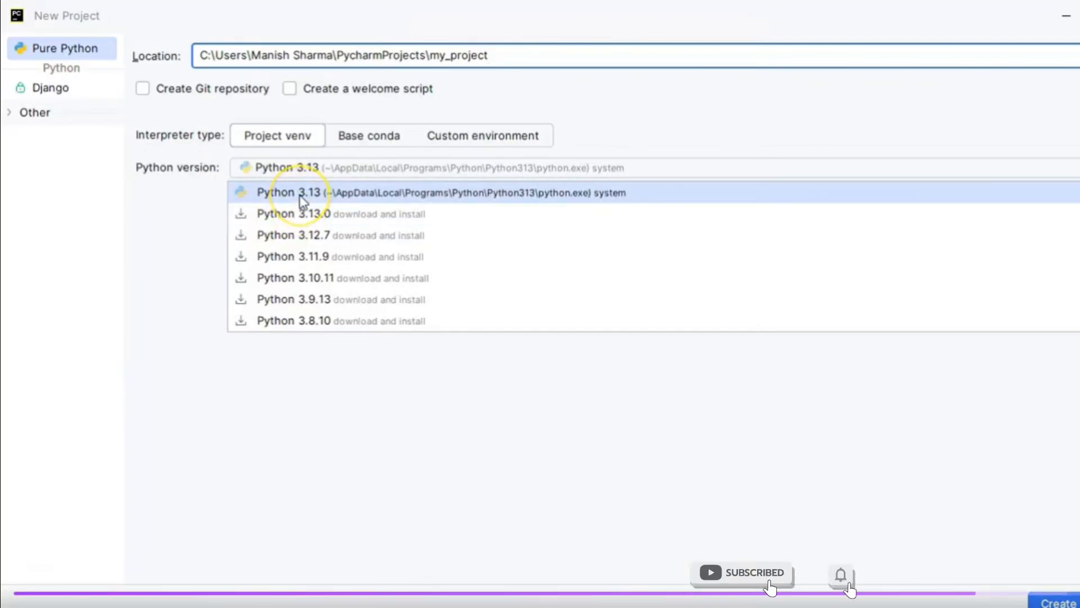
click(299, 197)
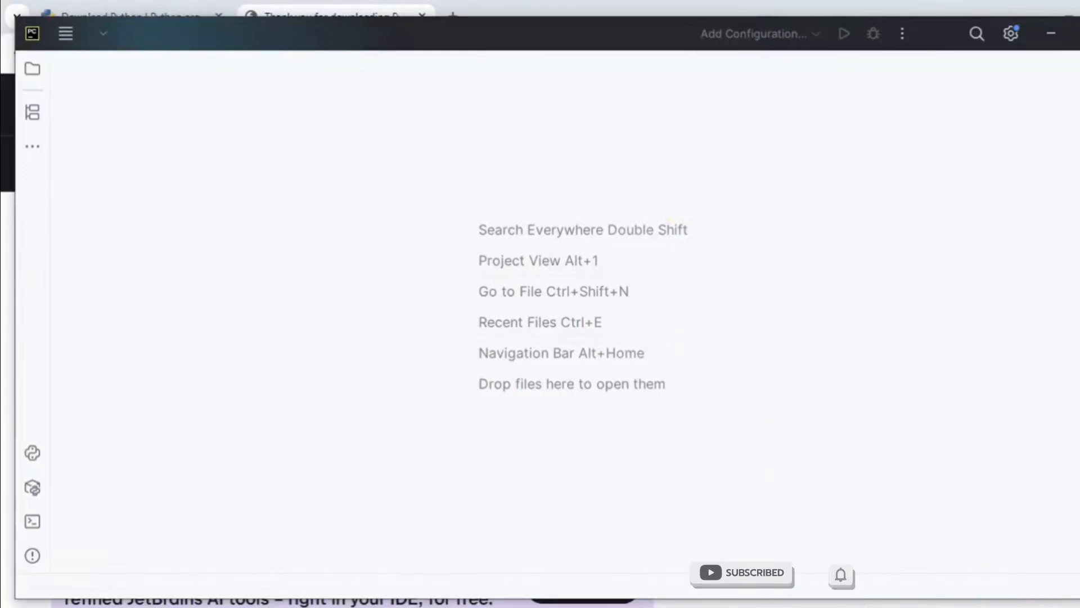
Maximize the project window and cancel the Windows Defender Firewall alert without allowing access
click(1072, 33)
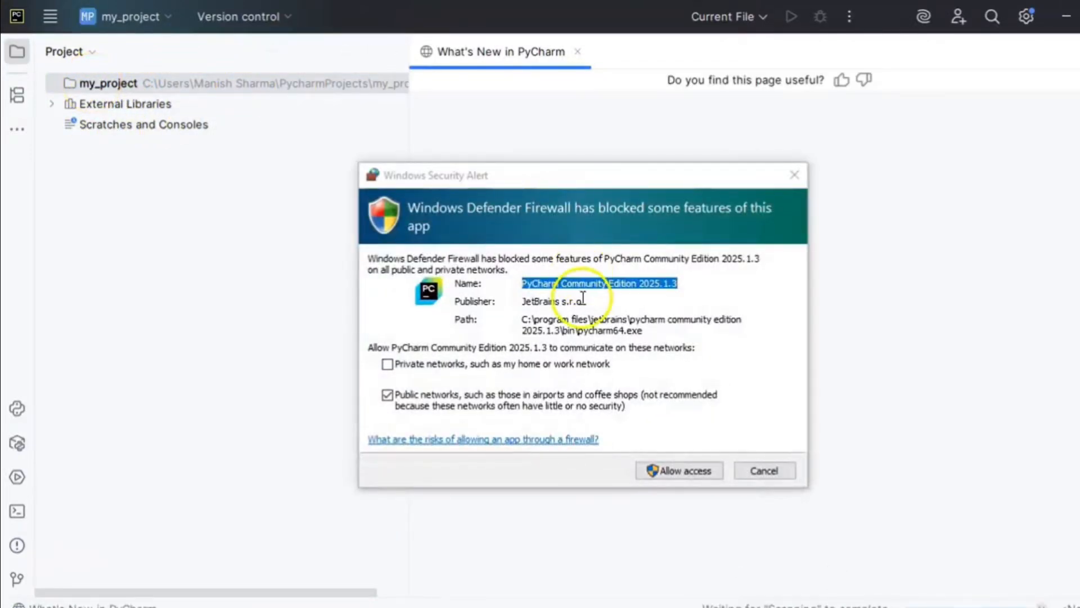
click(766, 471)
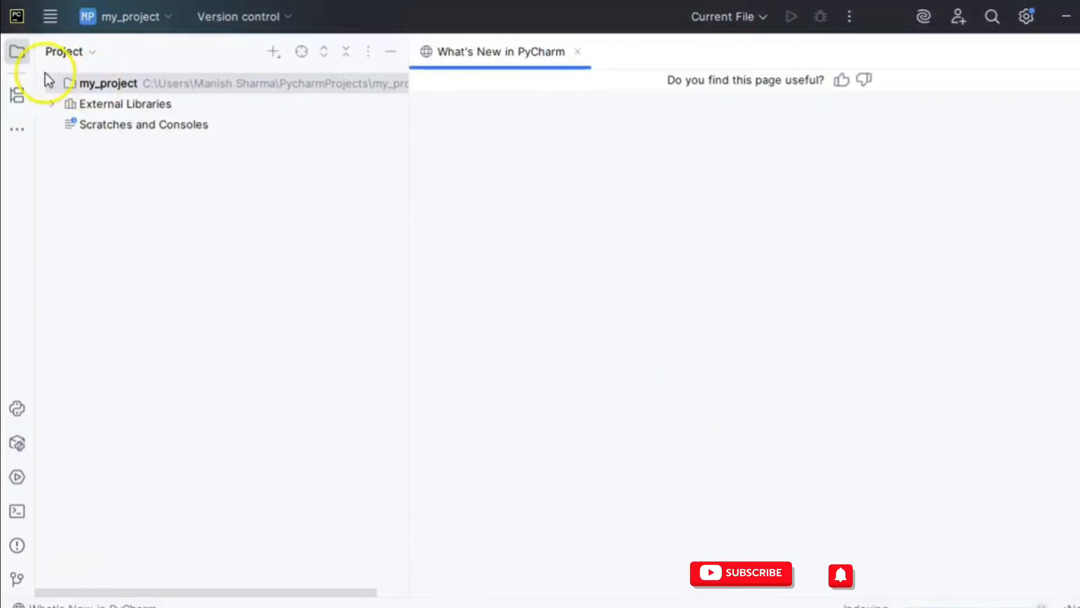
Expand the my_project folder and create a new Python file named code.py in it
click(52, 83)
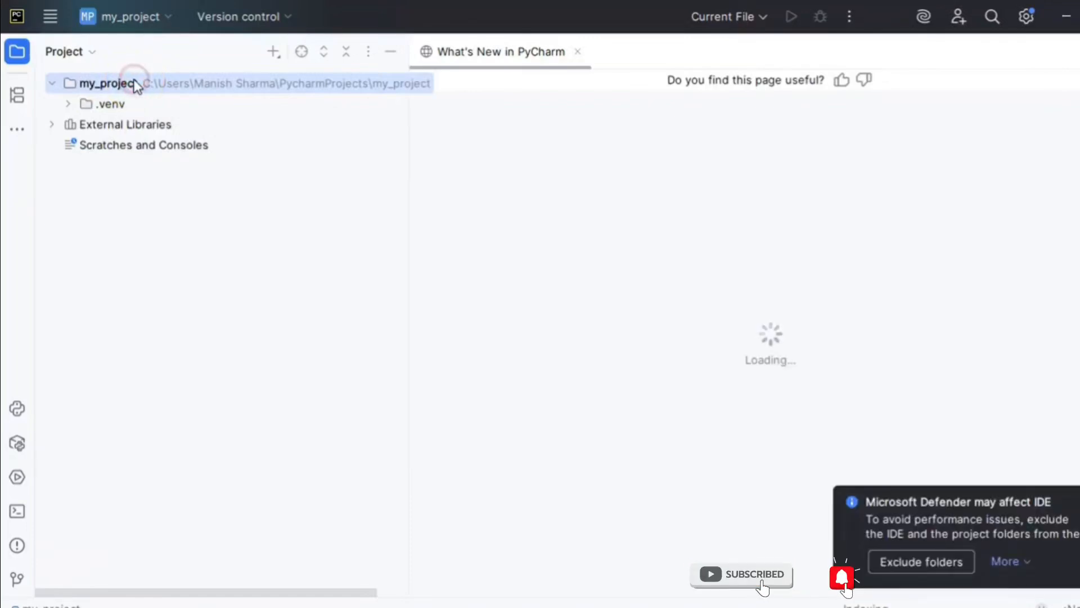
right_click(137, 86)
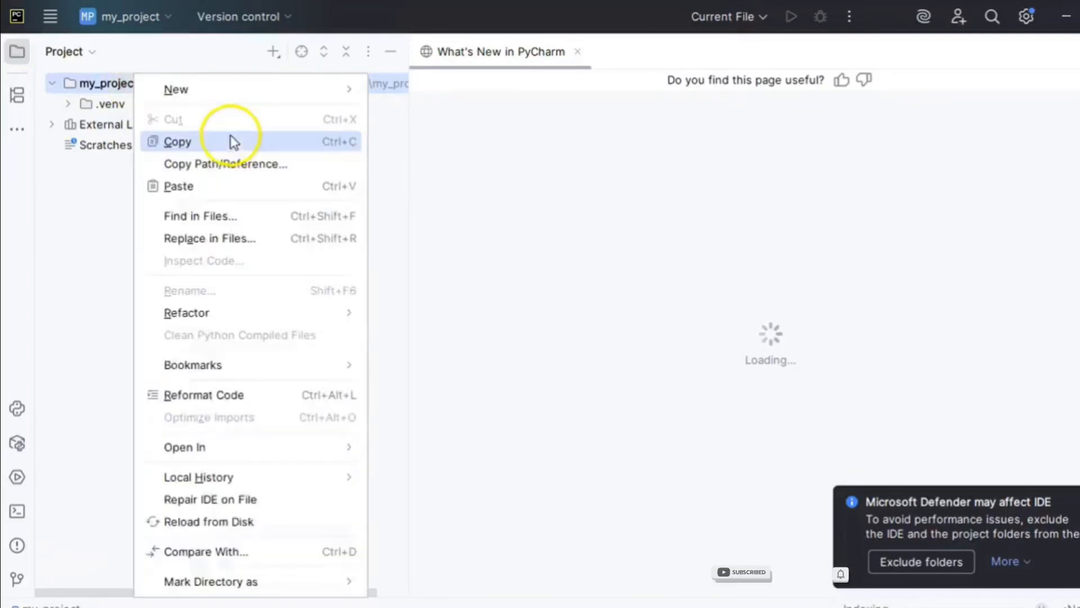
mouse_move(208, 94)
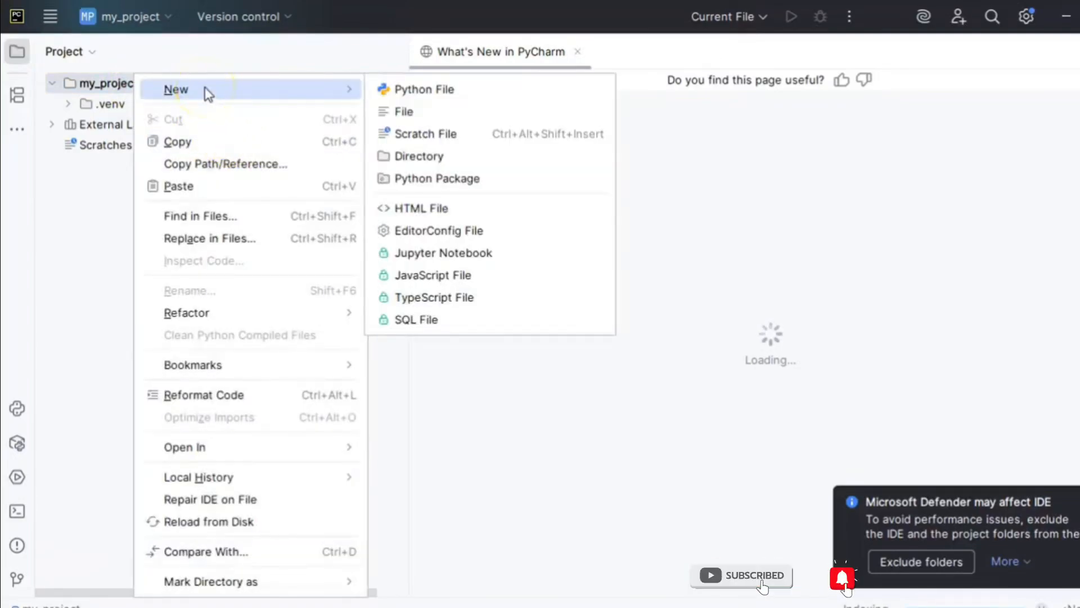
click(419, 90)
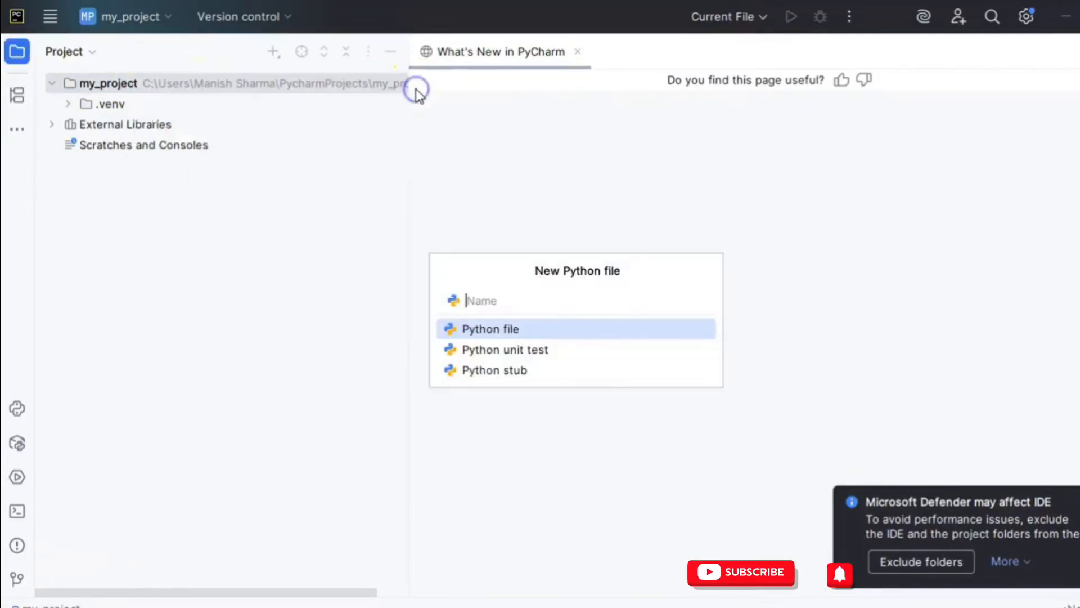
text(code)
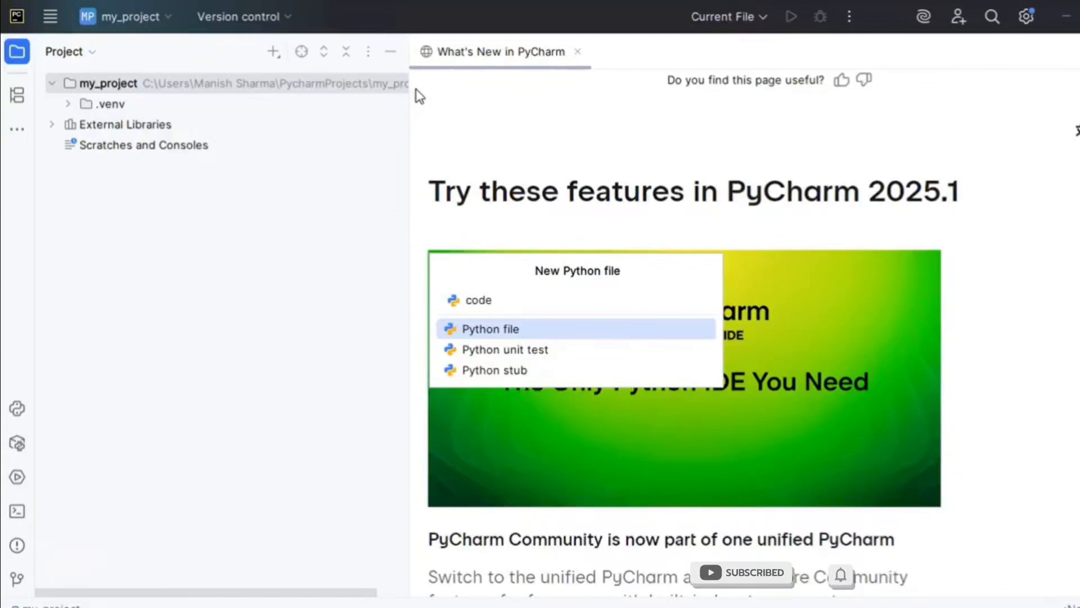
text(.py)
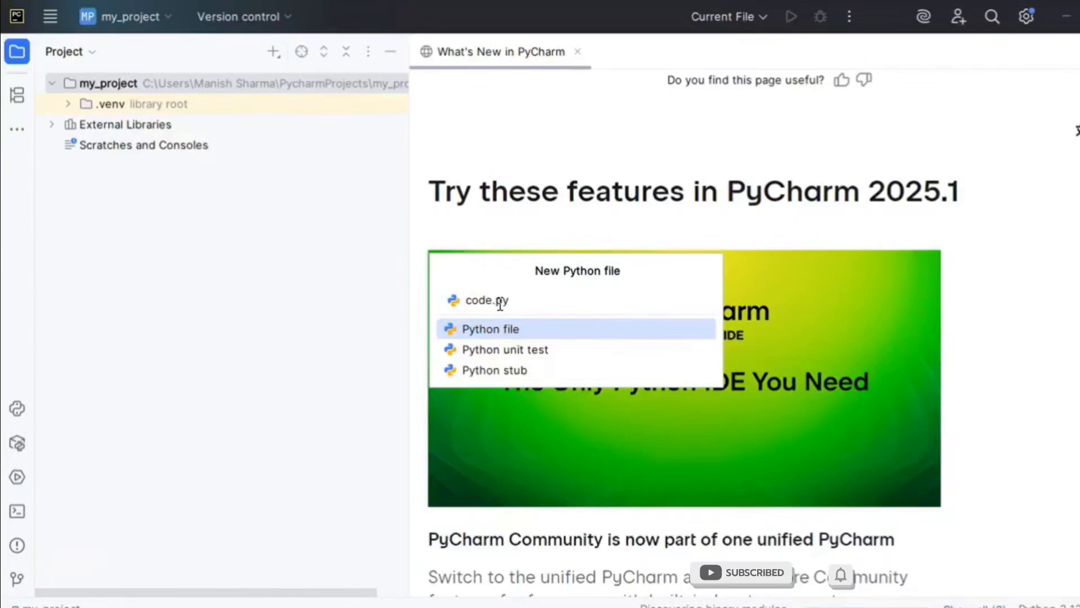
double_click(505, 301)
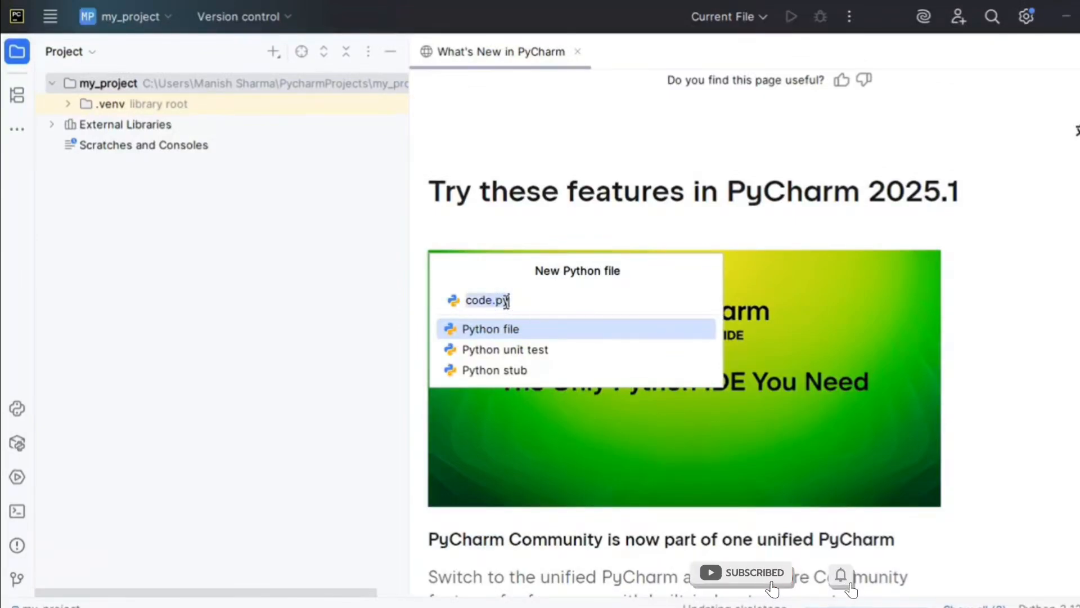
click(506, 301)
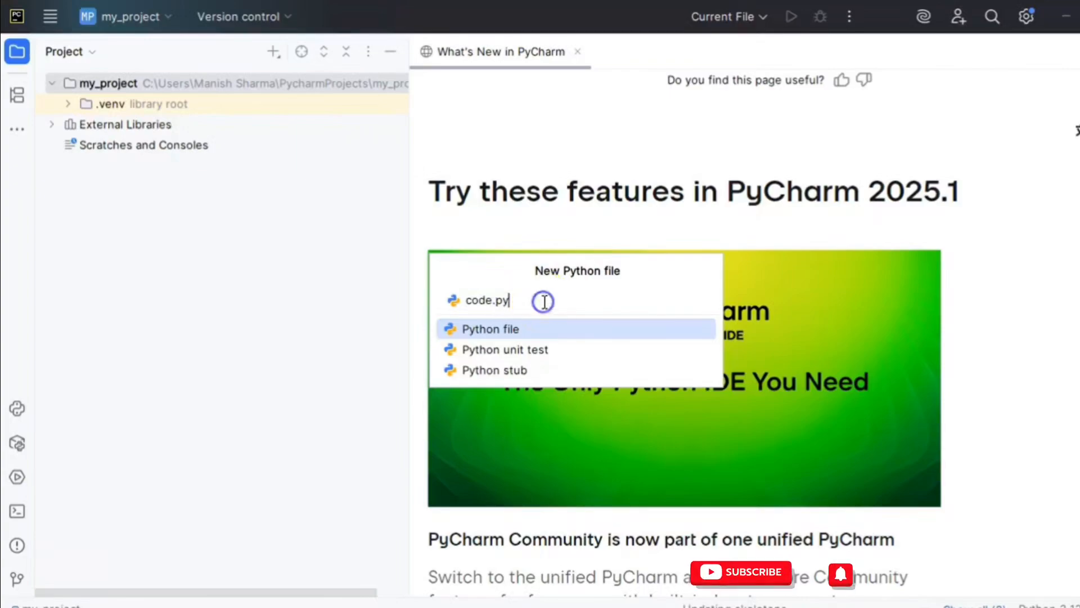
key(Return)
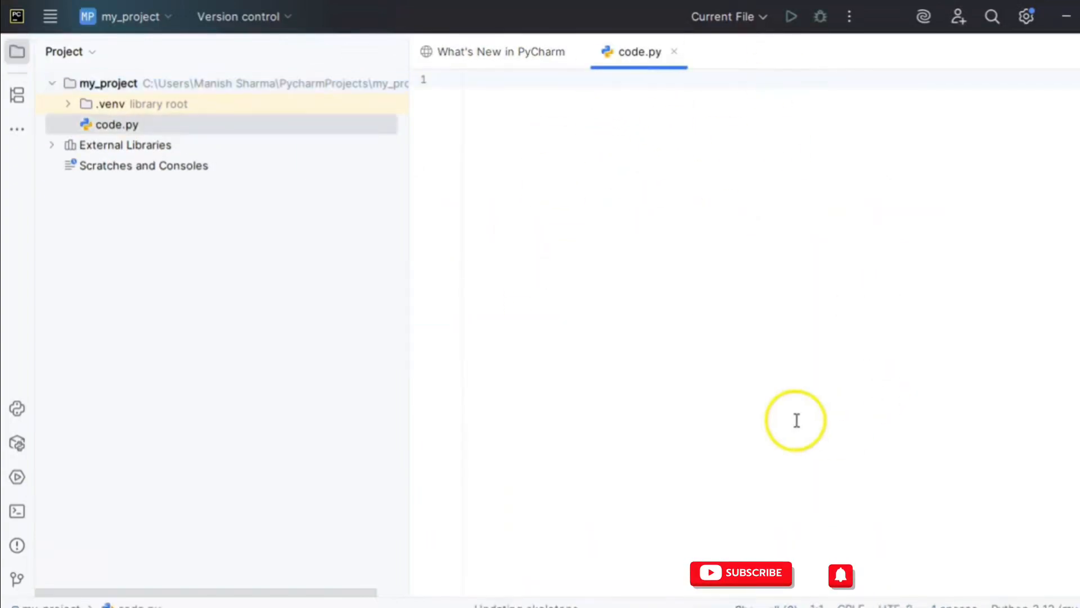
Enter the sample text fvhbfv in code.py to try out the editor and erase it
text(fvhbfv)
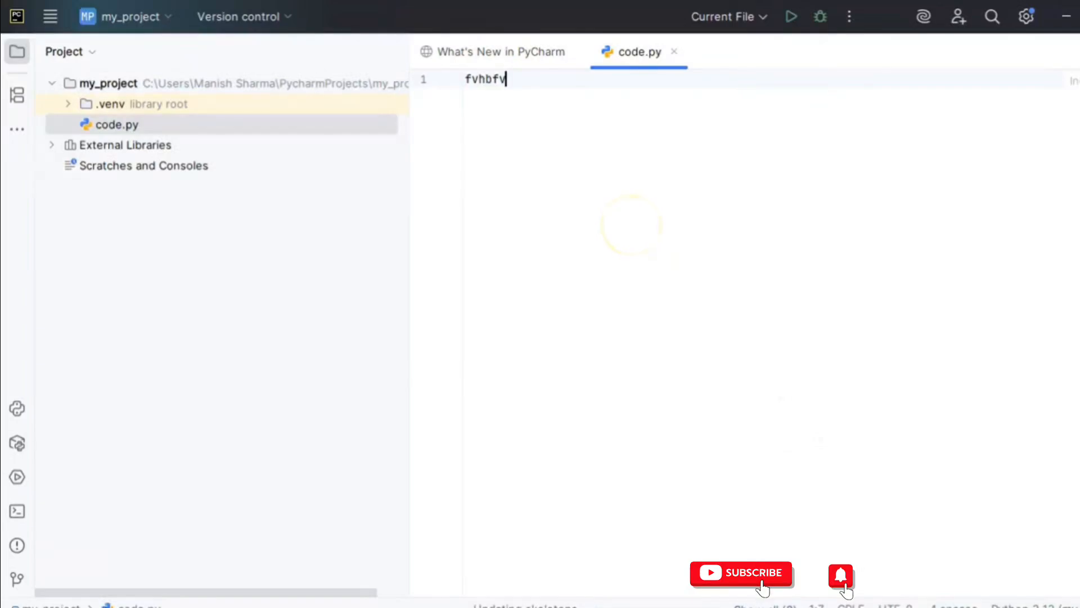
key(BackSpace)
key(BackSpace)
key(BackSpace)
key(BackSpace)
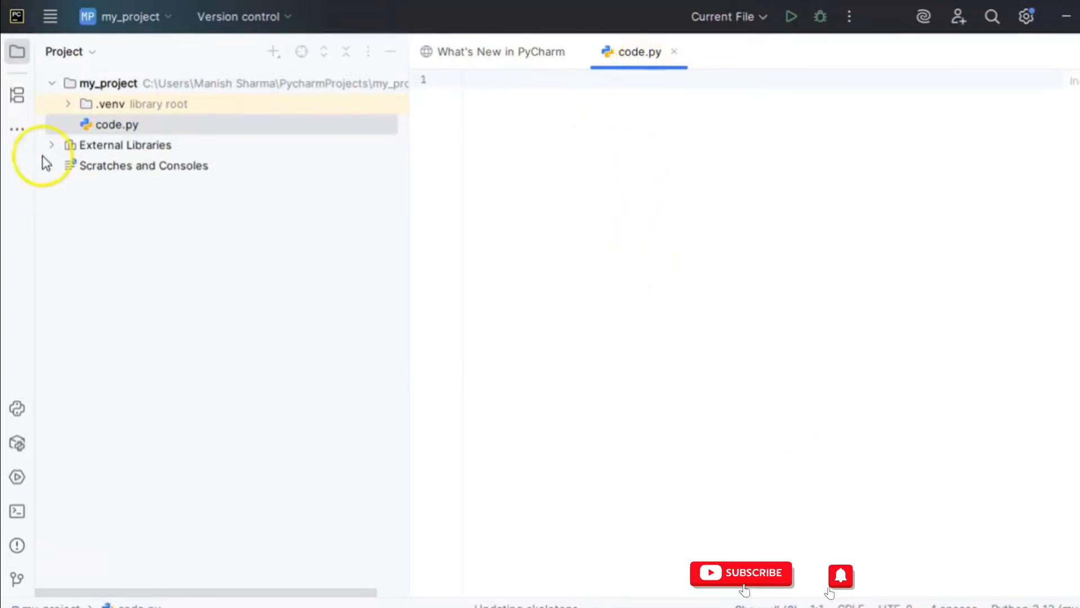
click(640, 103)
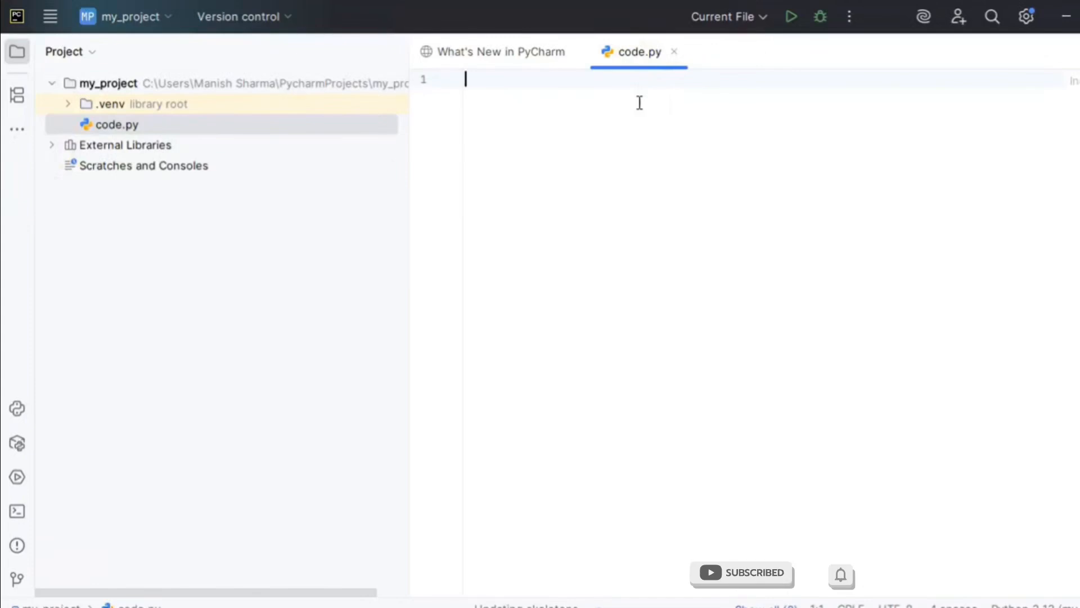